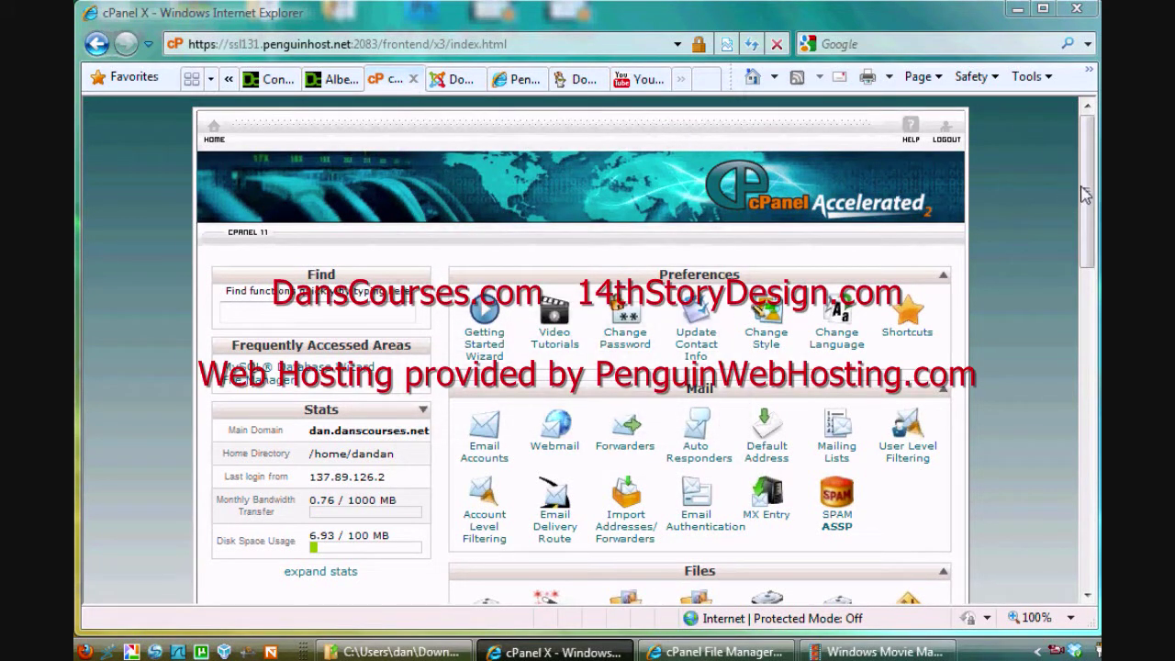
Step: Scroll down to the Databases section and open the MySQL Databases page
{"action": "left_click_drag", "start_coordinate": [1086, 200], "coordinate": [1088, 470]}
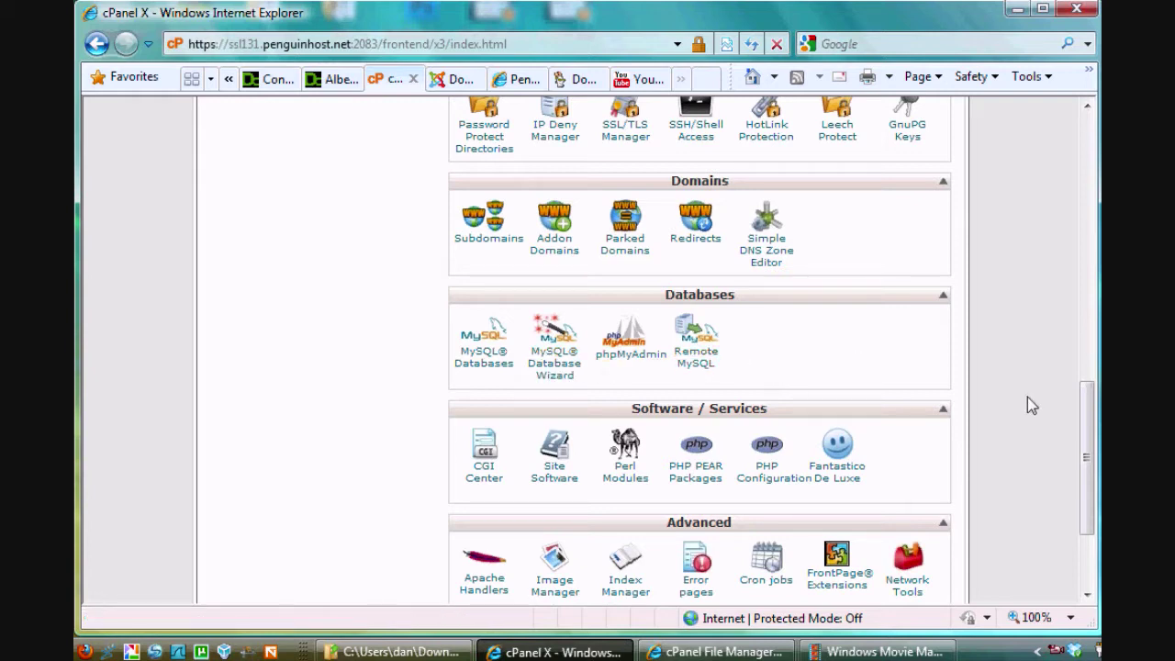
{"action": "left_click", "coordinate": [579, 376]}
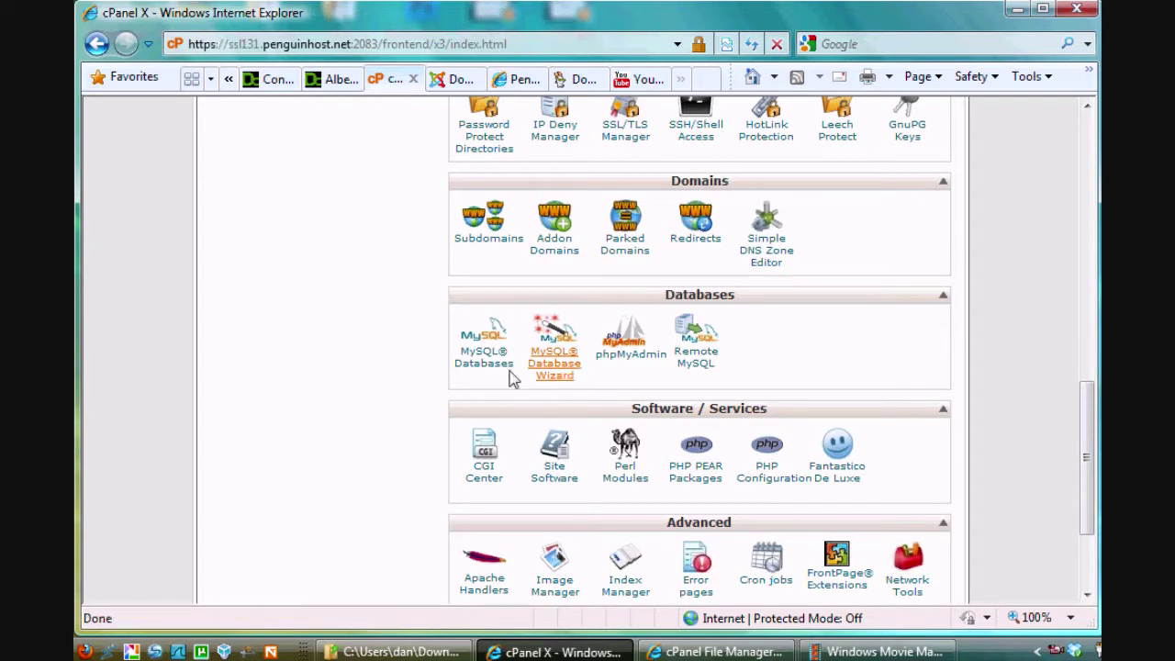
{"action": "left_click", "coordinate": [483, 373]}
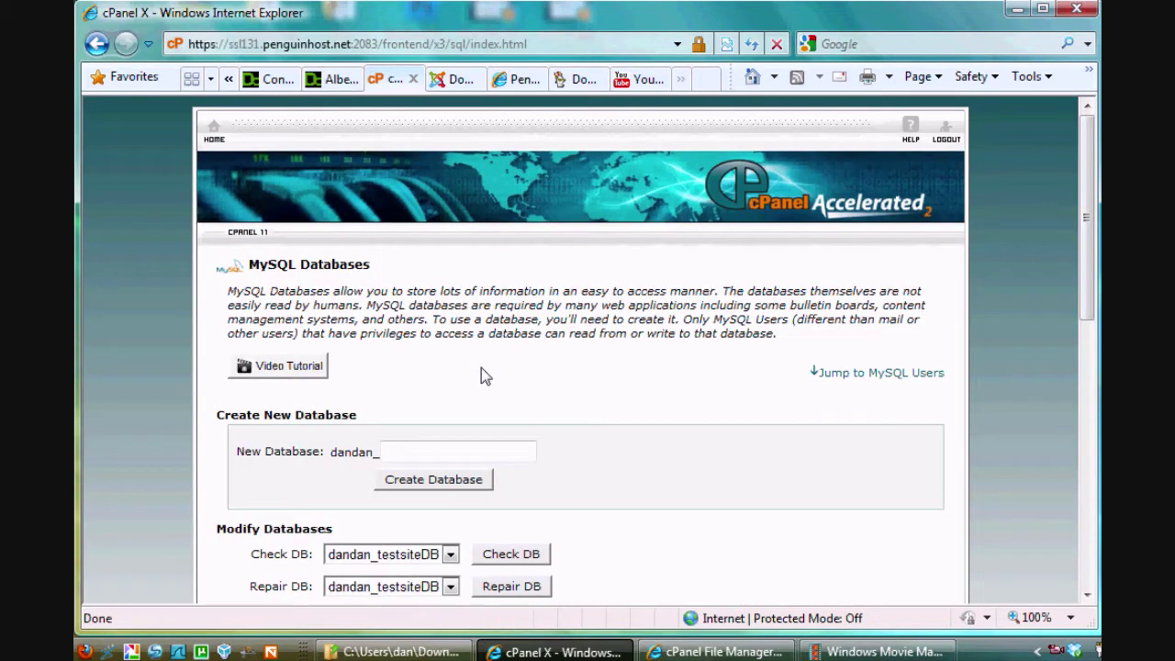
Step: Create the database dandan_db3 by entering db3 after the dandan_ prefix, then go back
{"action": "left_click_drag", "start_coordinate": [1093, 168], "coordinate": [1098, 233]}
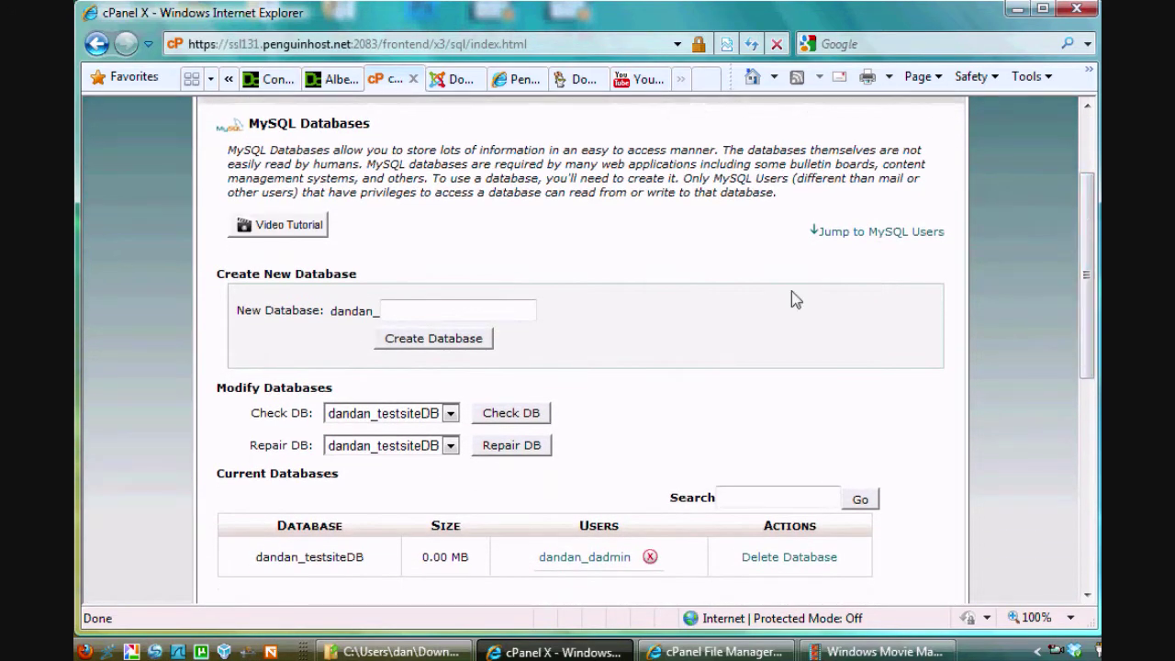
{"action": "left_click", "coordinate": [404, 310]}
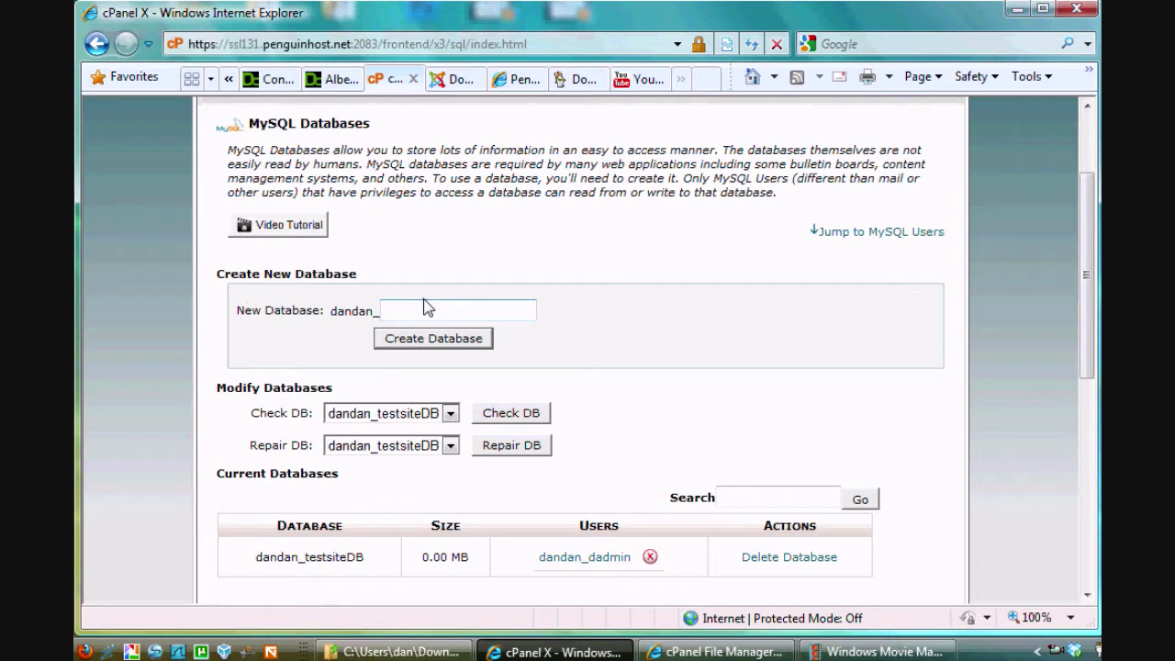
{"action": "type", "text": "db3"}
{"action": "left_click", "coordinate": [420, 346]}
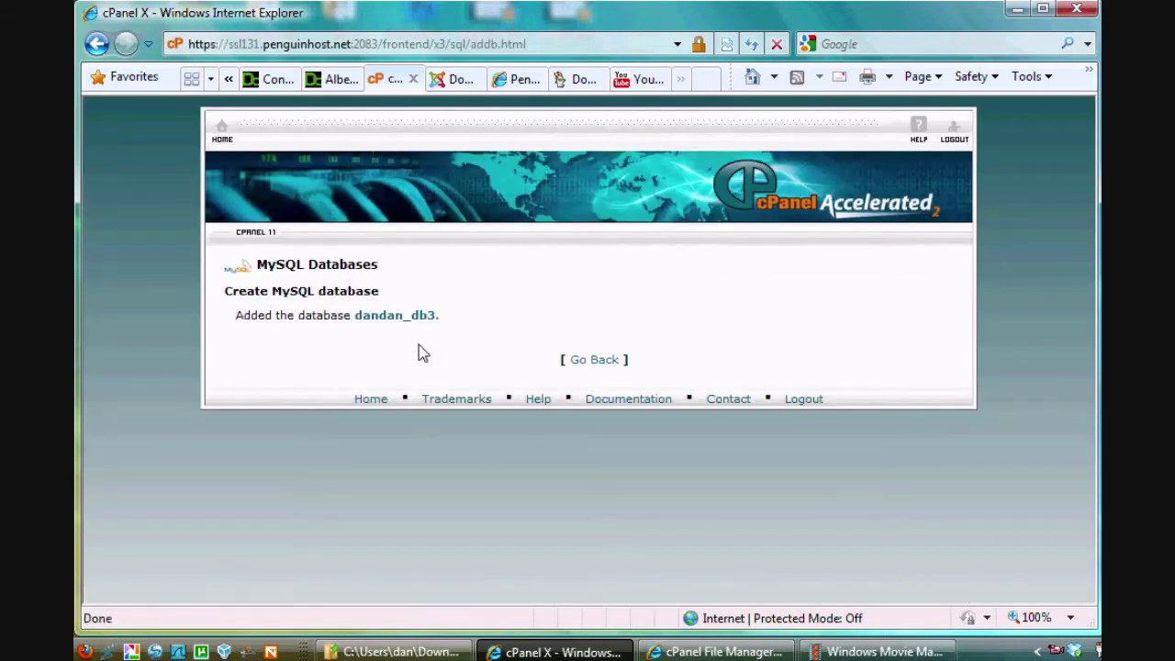
{"action": "left_click", "coordinate": [585, 360]}
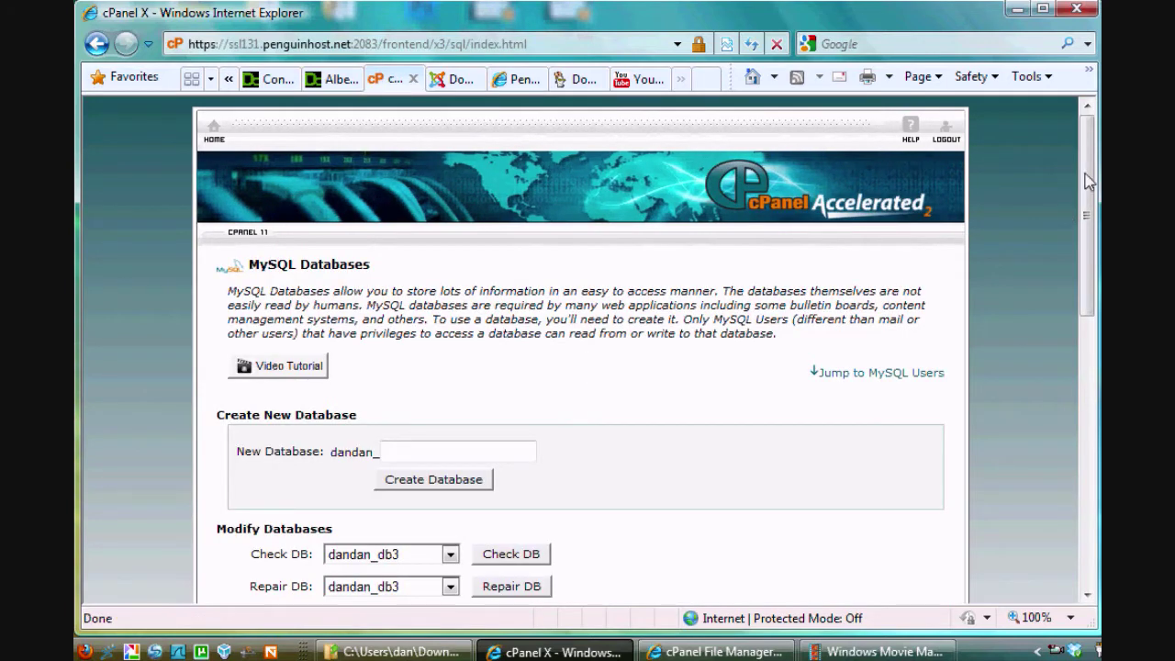
Step: Confirm dandan_db3 appears in the database dropdowns and scroll down to MySQL Users
{"action": "left_click_drag", "start_coordinate": [1091, 183], "coordinate": [1095, 313]}
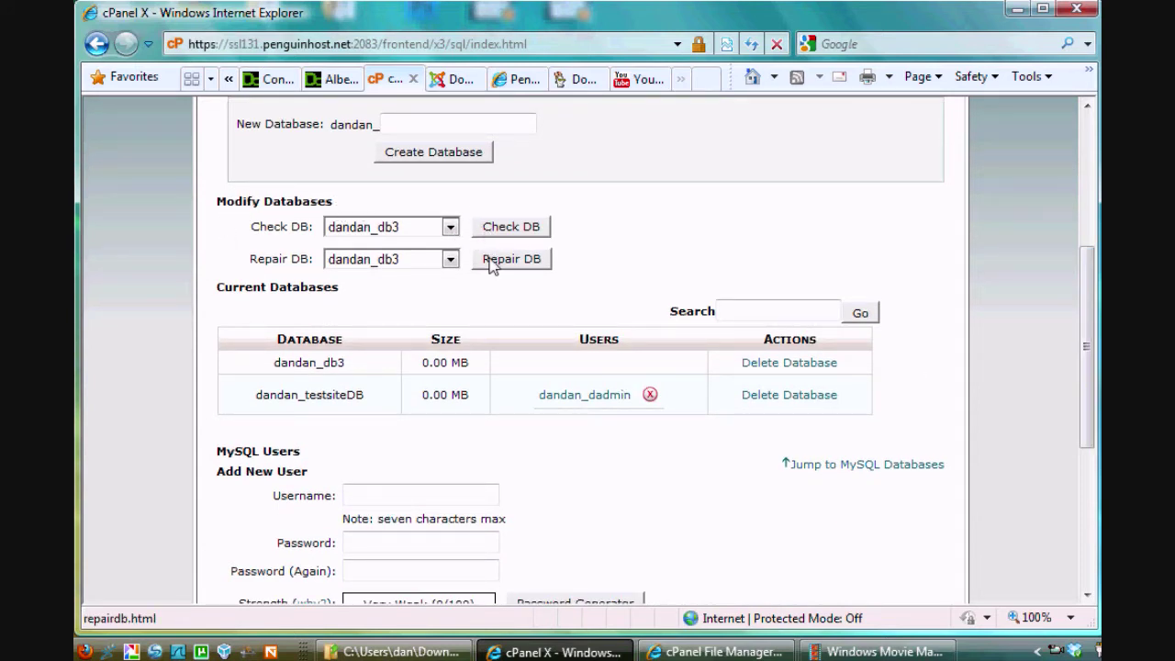
{"action": "left_click", "coordinate": [450, 228]}
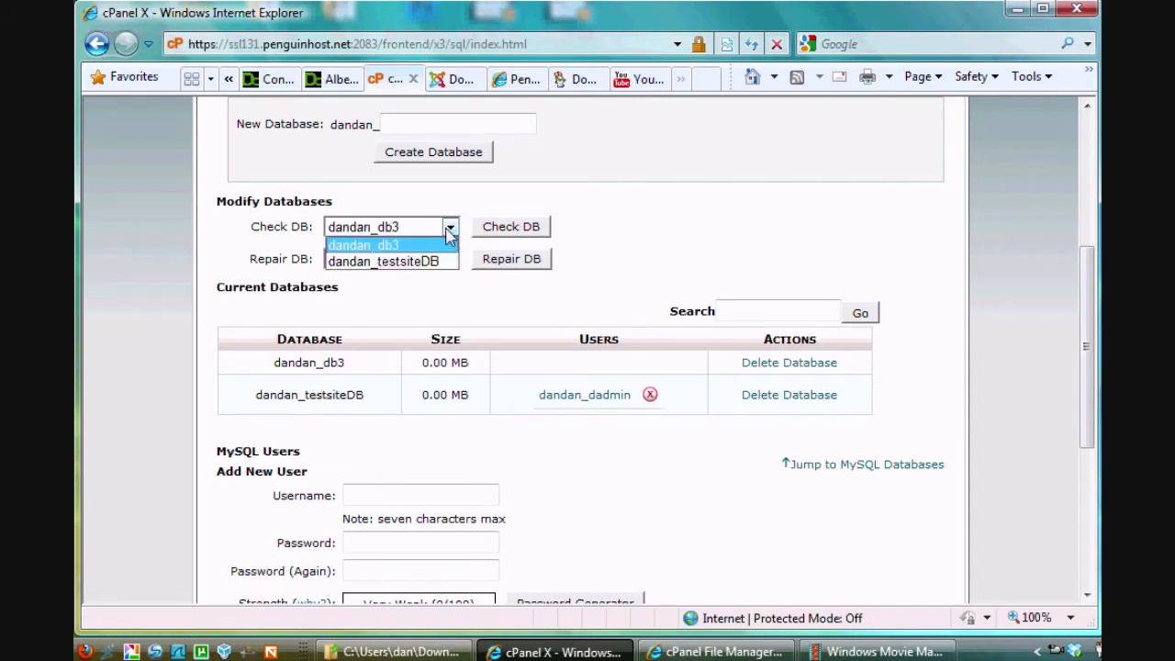
{"action": "left_click", "coordinate": [449, 229]}
{"action": "left_click", "coordinate": [450, 259]}
{"action": "left_click", "coordinate": [450, 260]}
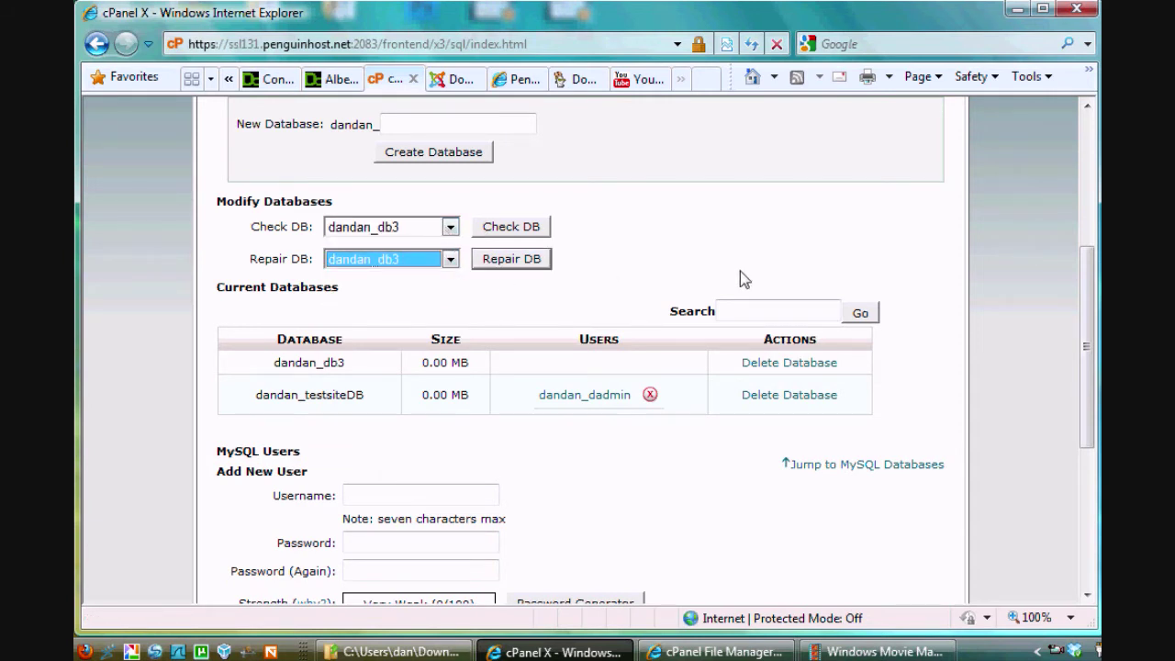
{"action": "left_click_drag", "start_coordinate": [1092, 289], "coordinate": [1093, 360]}
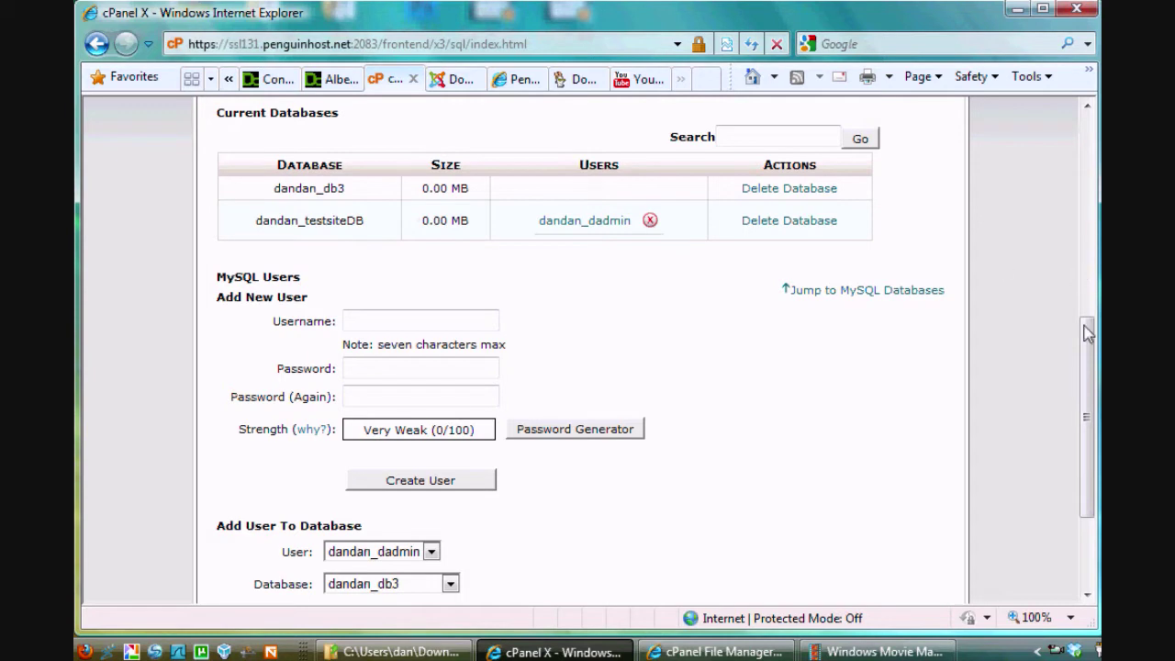
{"action": "left_click_drag", "start_coordinate": [1084, 328], "coordinate": [1089, 378]}
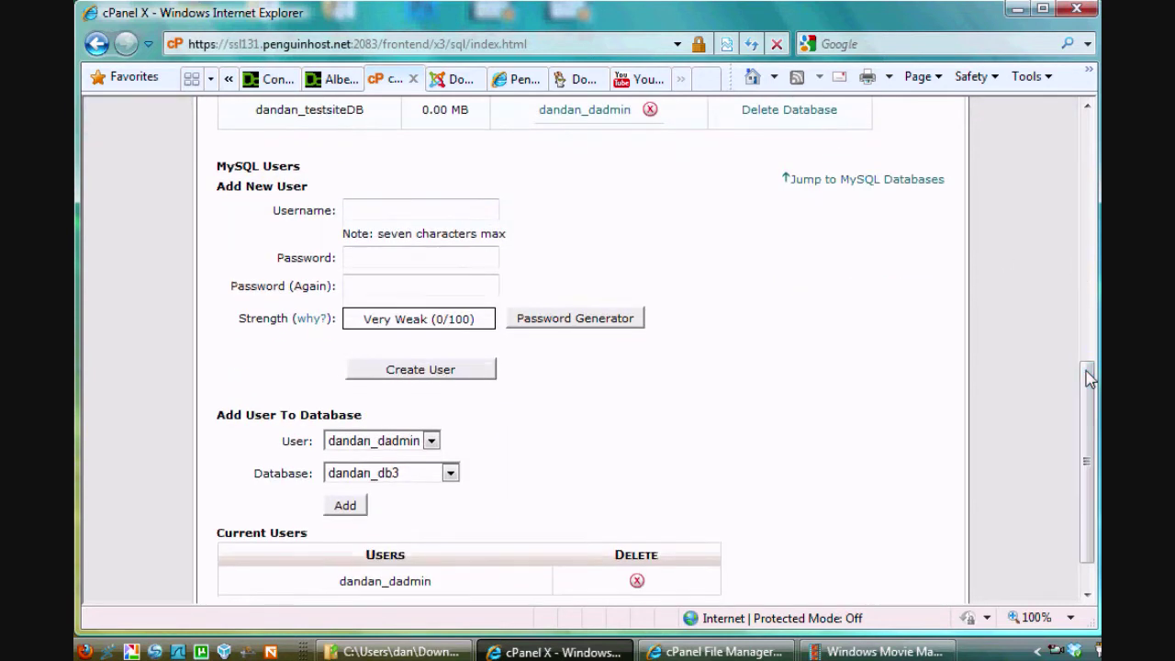
Step: Enter username myadmin and type the new user's password and its confirmation
{"action": "left_click", "coordinate": [363, 209]}
{"action": "type", "text": "my"}
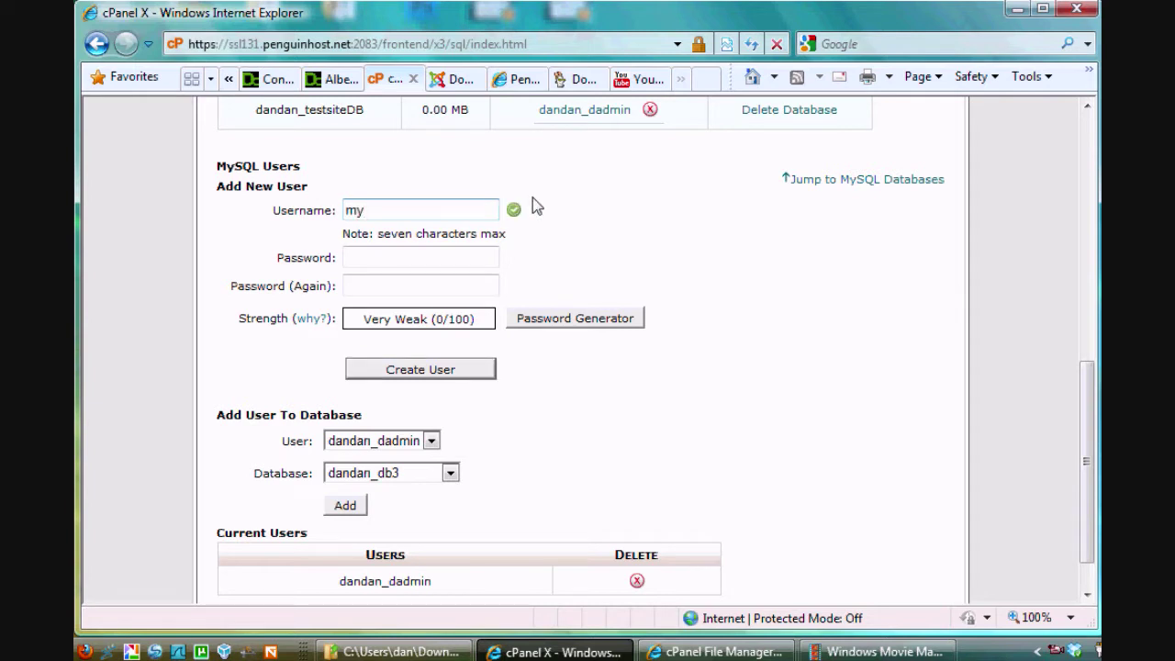
{"action": "type", "text": "admin"}
{"action": "left_click", "coordinate": [456, 287]}
{"action": "left_click", "coordinate": [371, 257]}
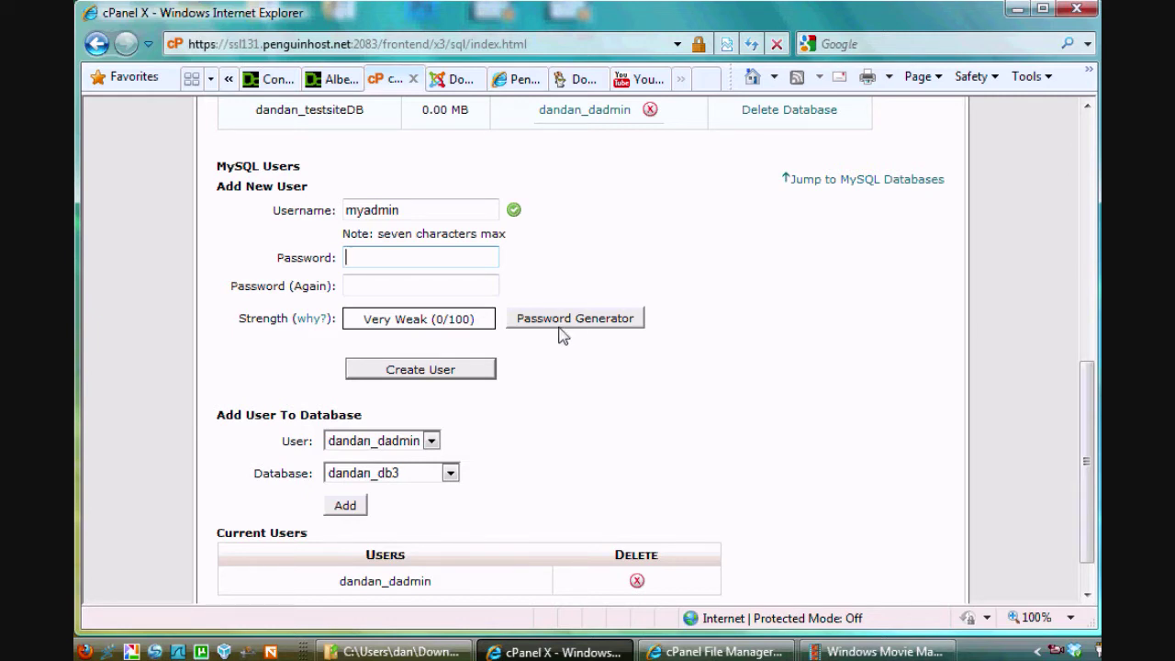
{"action": "left_click", "coordinate": [363, 258]}
{"action": "type", "text": "••••••"}
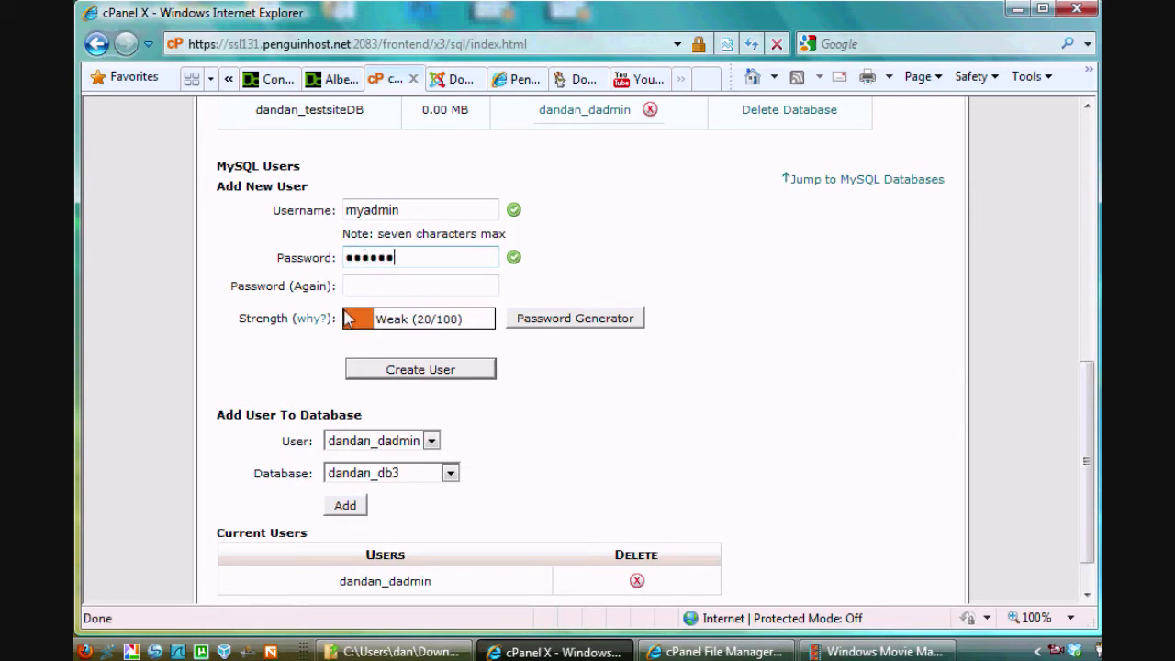
{"action": "left_click", "coordinate": [357, 286]}
{"action": "type", "text": "••••"}
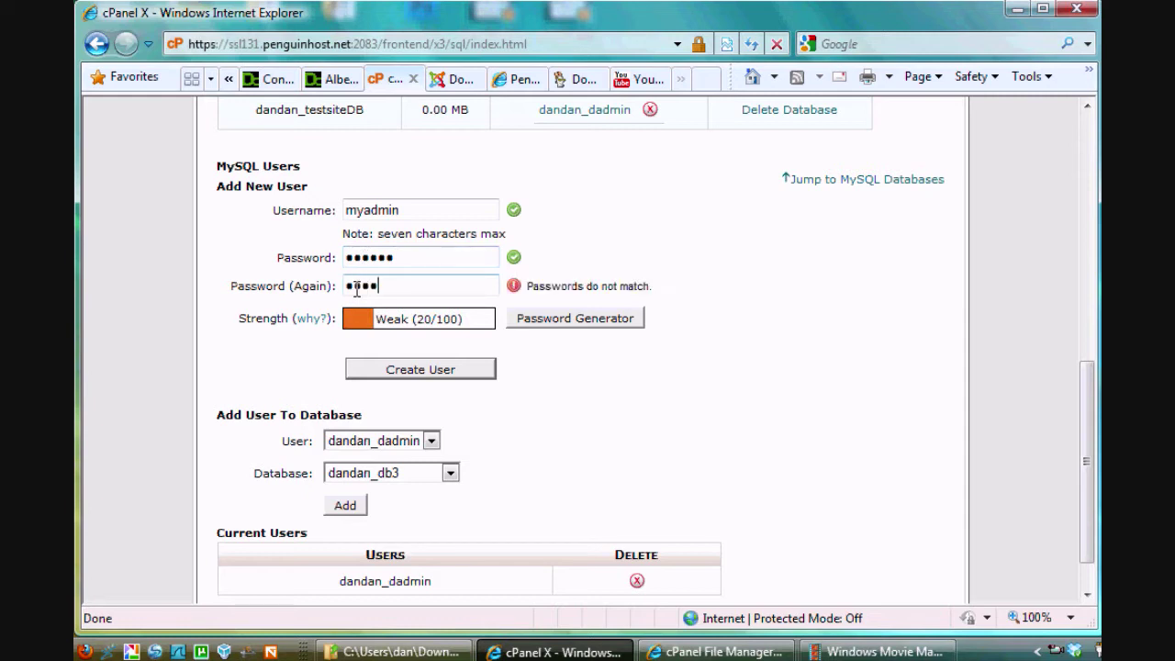
{"action": "type", "text": "••"}
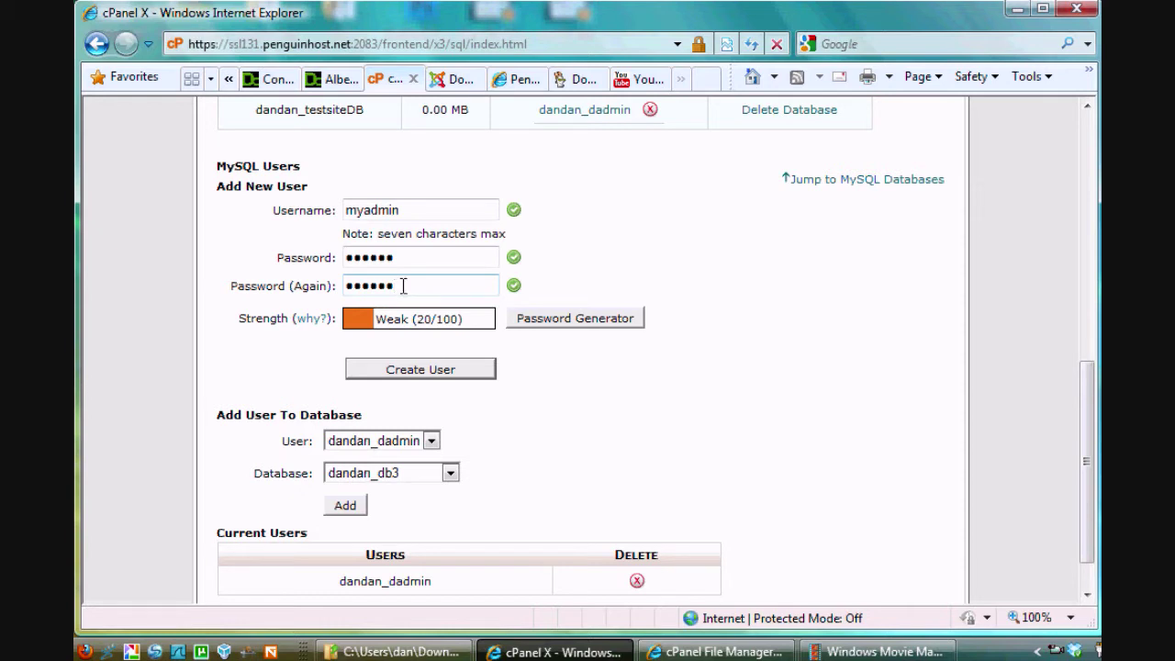
Step: Clear the mismatched password and confirmation entries
{"action": "left_click", "coordinate": [409, 257]}
{"action": "type", "text": "••"}
{"action": "left_click", "coordinate": [406, 284]}
{"action": "type", "text": "••"}
{"action": "key", "text": "BackSpace"}
{"action": "key", "text": "BackSpace"}
{"action": "key", "text": "BackSpace"}
{"action": "key", "text": "BackSpace"}
{"action": "key", "text": "BackSpace"}
{"action": "key", "text": "BackSpace"}
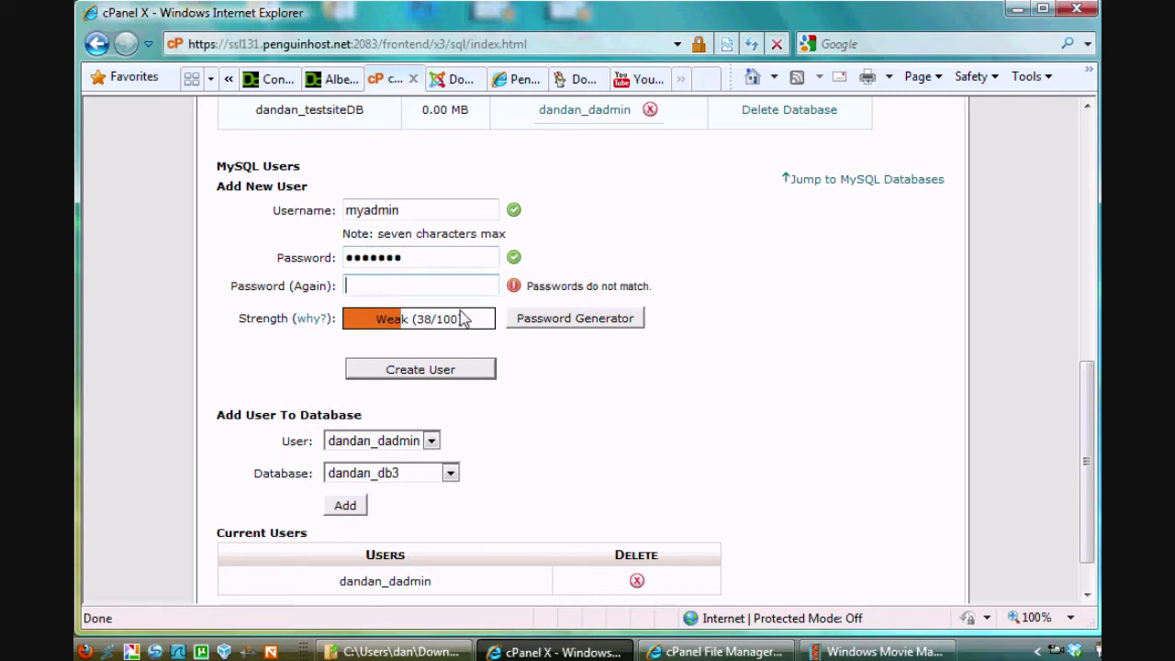
{"action": "left_click_drag", "start_coordinate": [412, 256], "coordinate": [342, 266]}
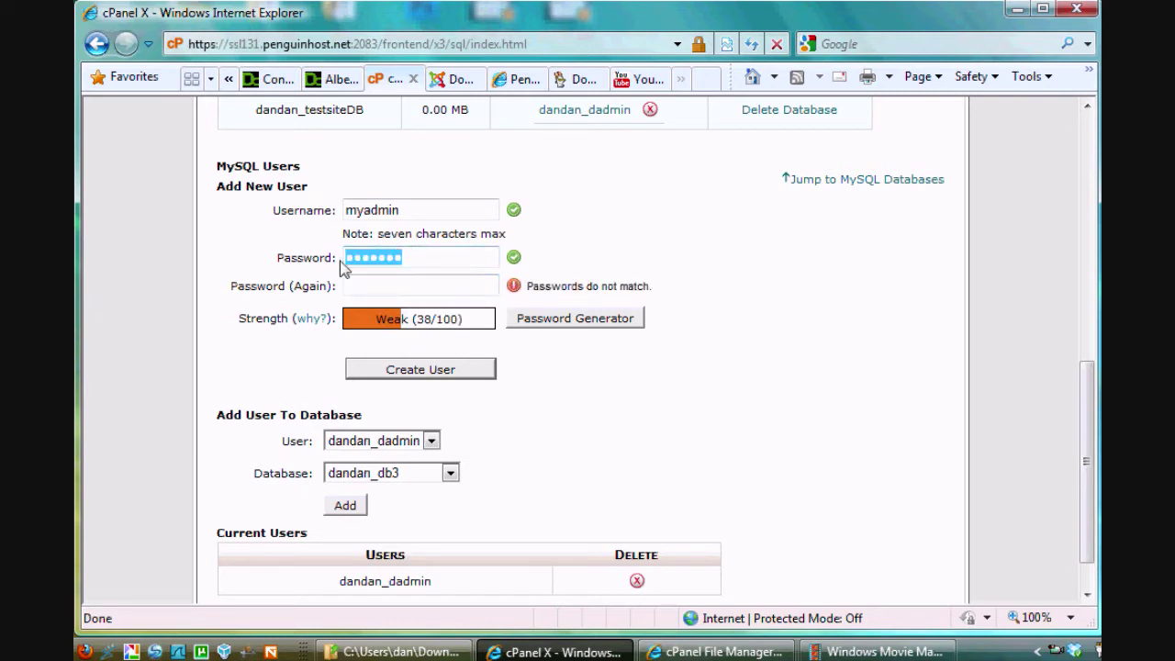
{"action": "key", "text": "BackSpace"}
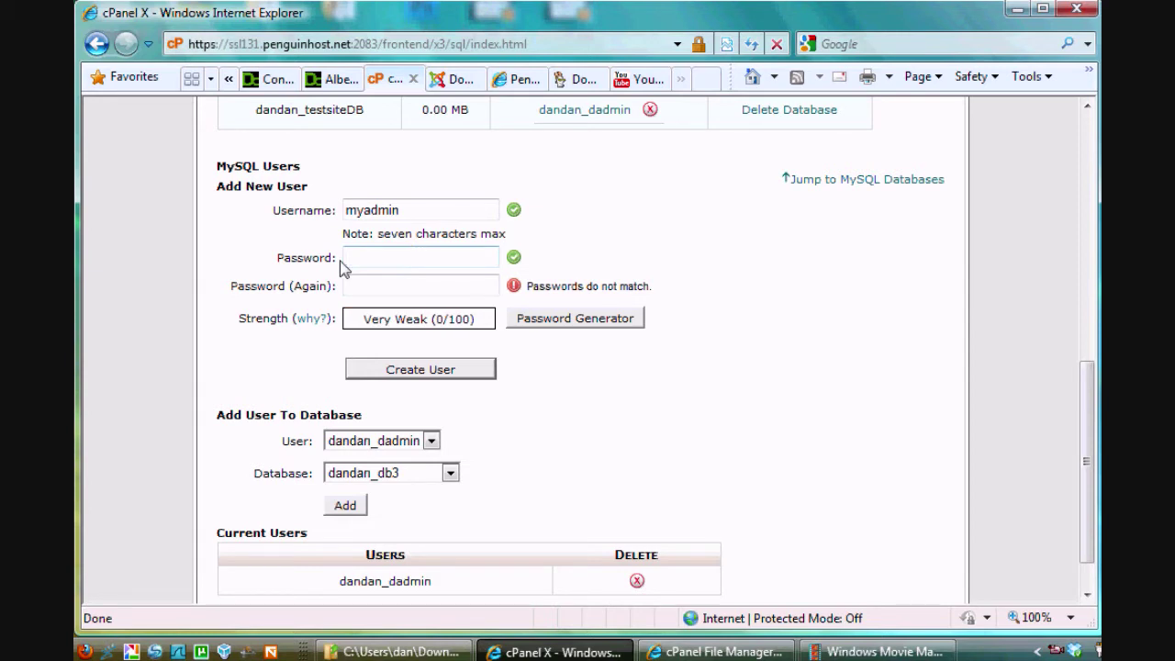
Step: Retype the password in both fields and create the MySQL user myadmin
{"action": "type", "text": "password"}
{"action": "left_click", "coordinate": [386, 283]}
{"action": "type", "text": "passwo"}
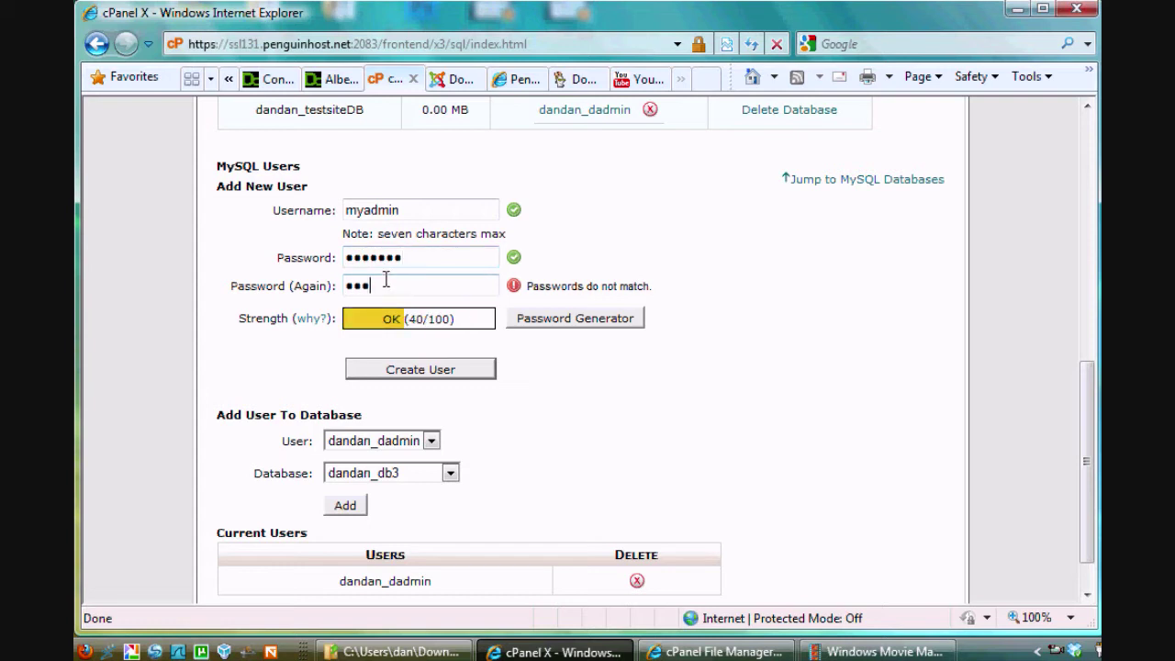
{"action": "type", "text": "rd"}
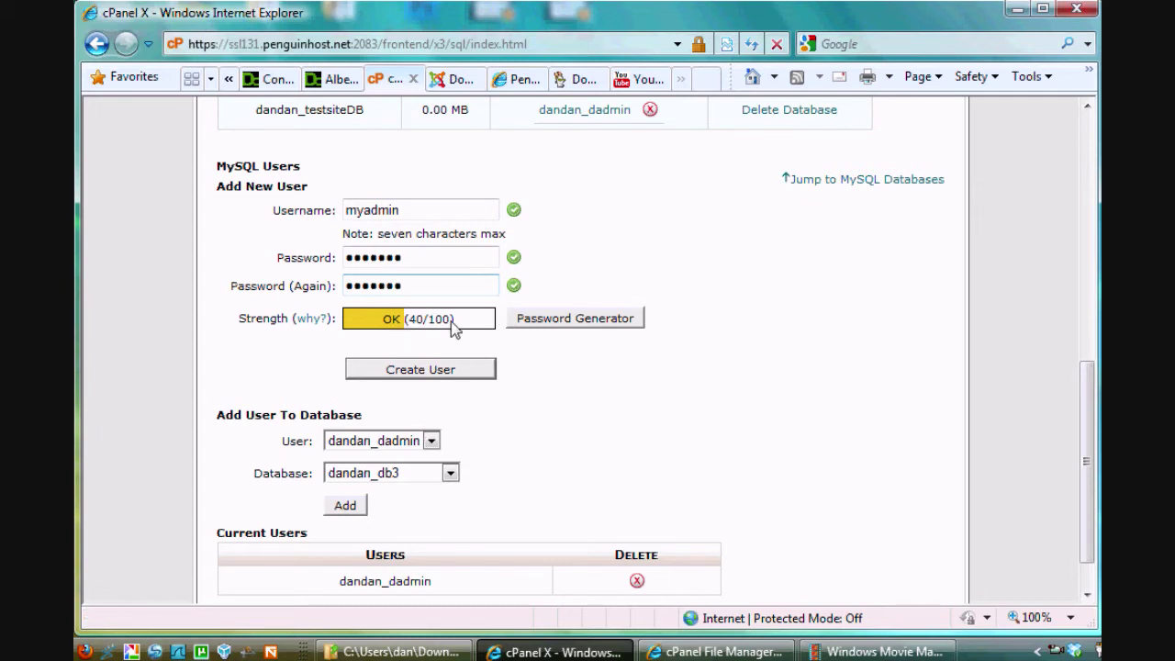
{"action": "left_click_drag", "start_coordinate": [406, 319], "coordinate": [375, 345]}
{"action": "left_click", "coordinate": [424, 381]}
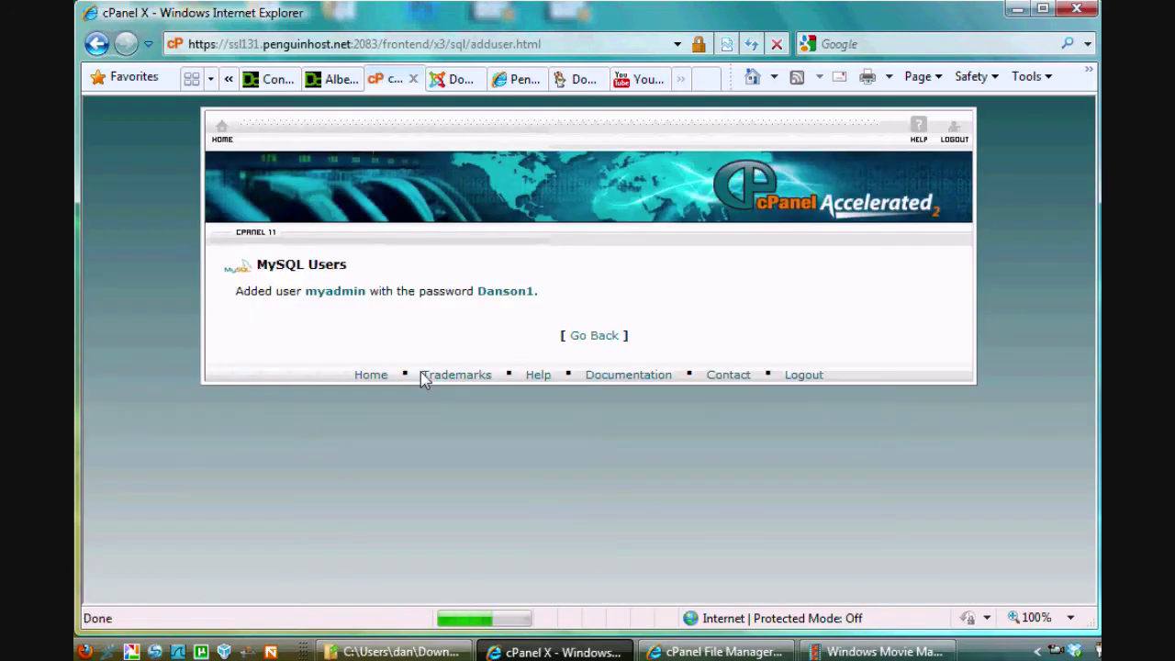
{"action": "left_click", "coordinate": [594, 335]}
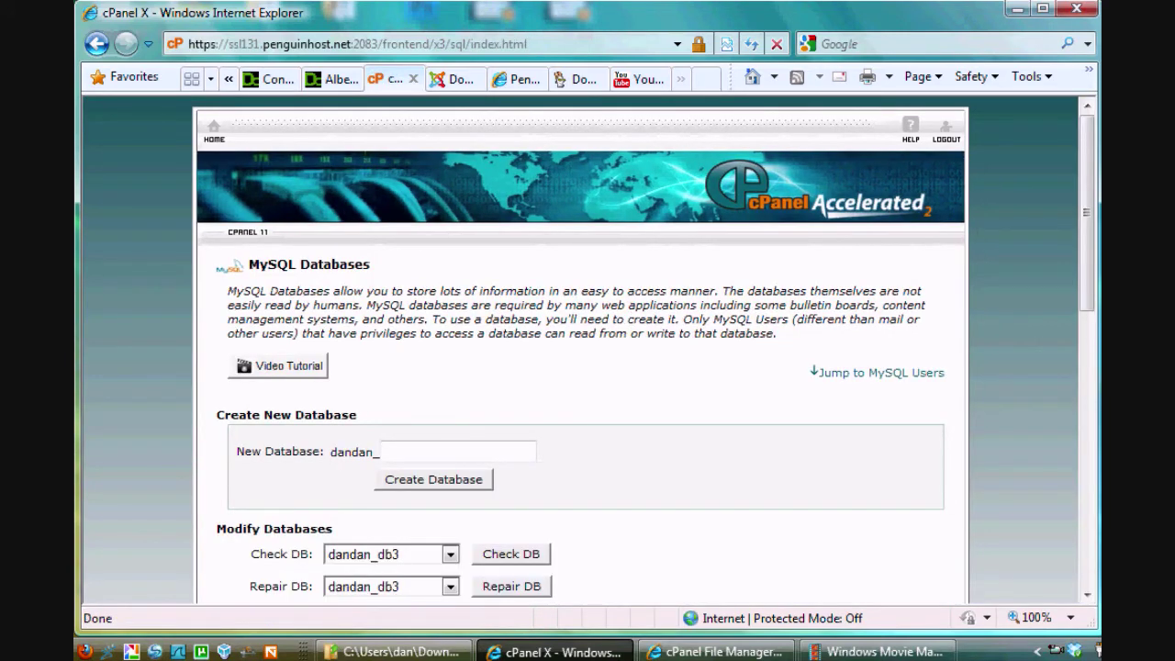
Step: Add user dandan_myadmin to database dandan_db3 under Add User To Database
{"action": "left_click_drag", "start_coordinate": [1093, 143], "coordinate": [1072, 450]}
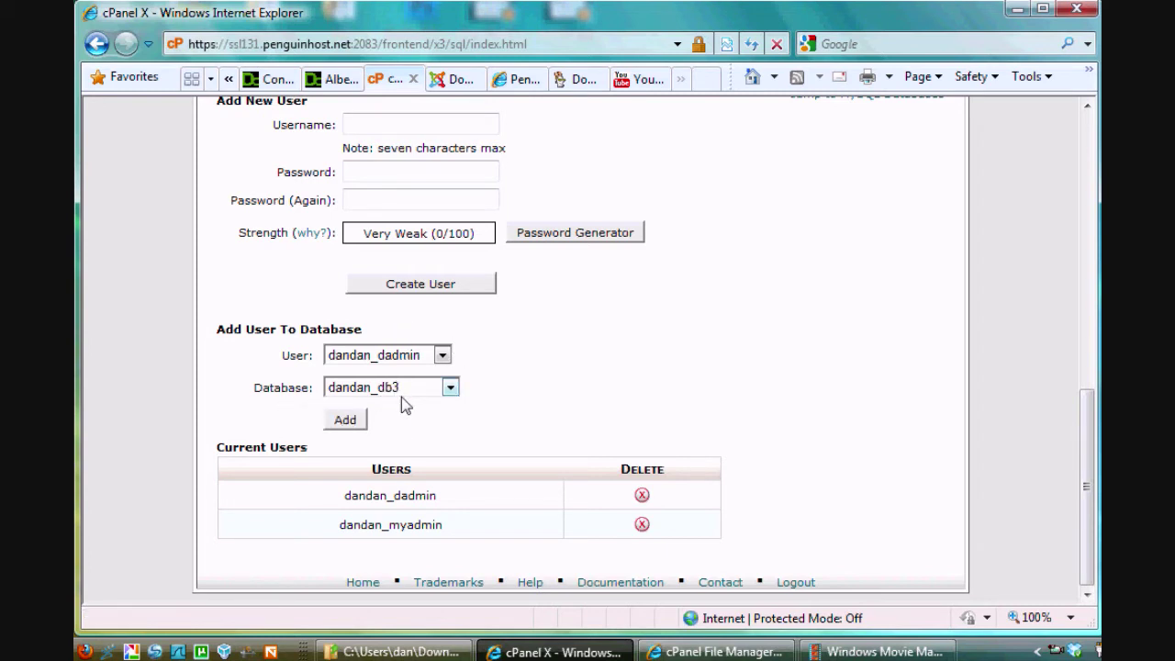
{"action": "left_click", "coordinate": [441, 358]}
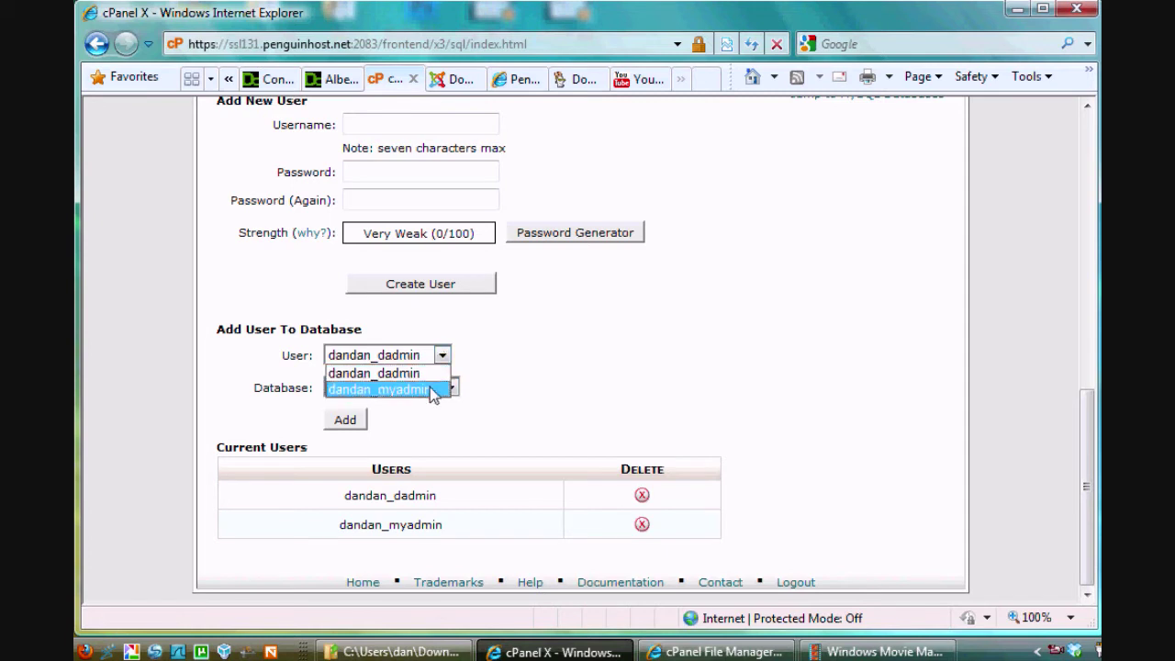
{"action": "left_click", "coordinate": [420, 388]}
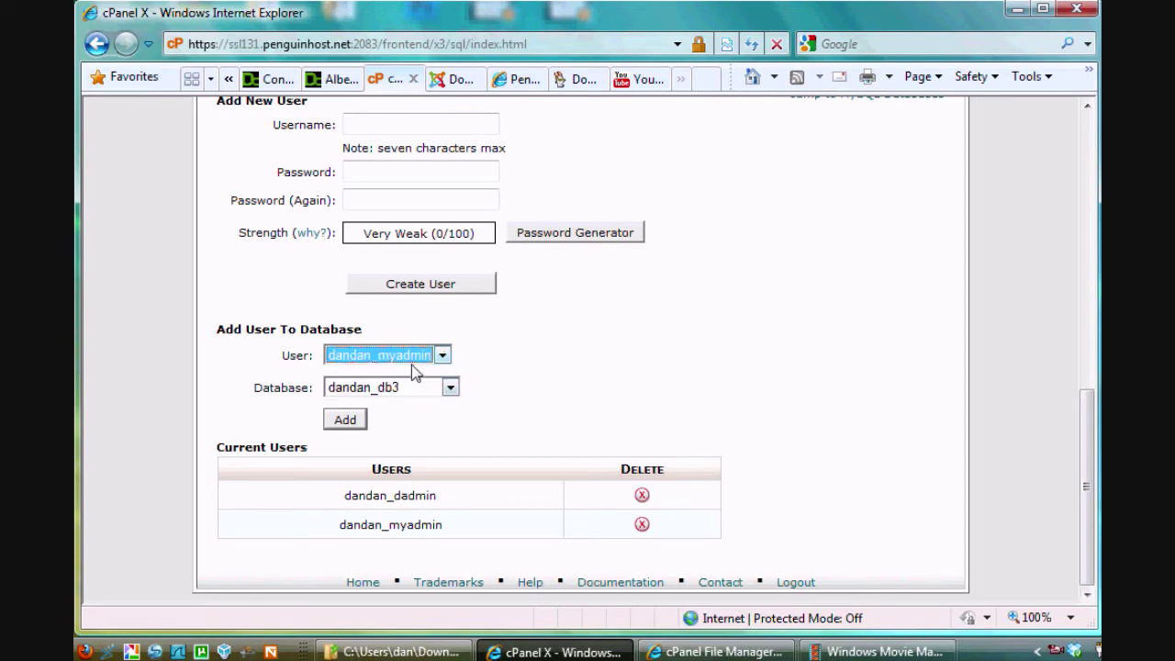
{"action": "left_click", "coordinate": [348, 423]}
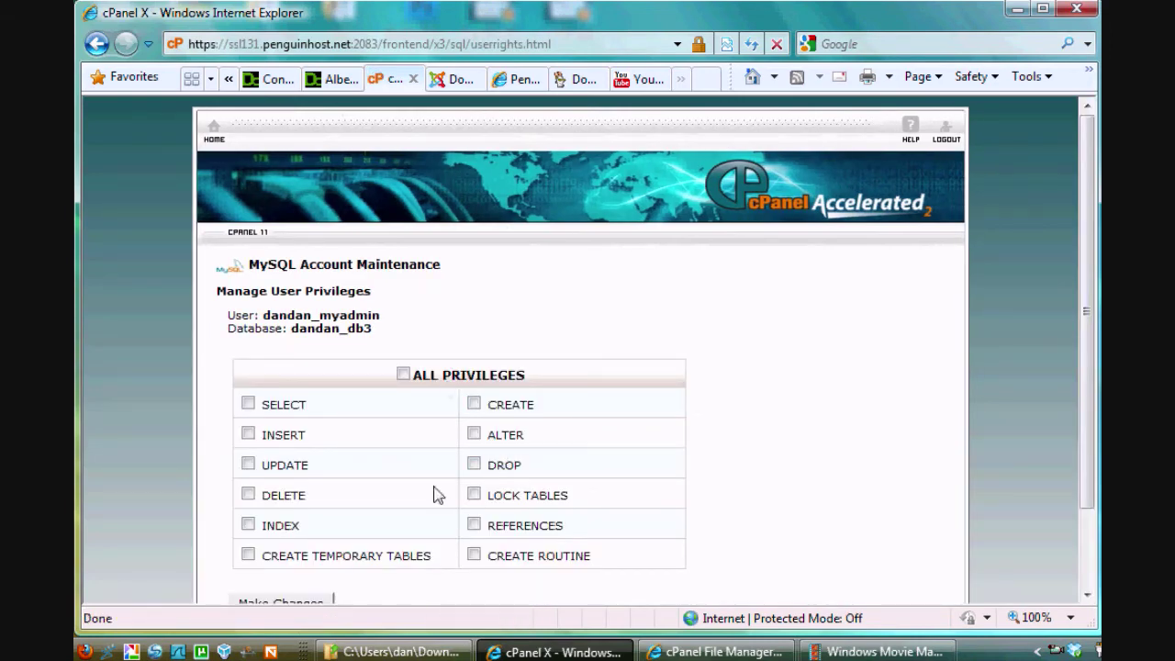
Step: Grant dandan_myadmin ALL PRIVILEGES on dandan_db3 and save the changes
{"action": "left_click_drag", "start_coordinate": [1095, 163], "coordinate": [1097, 234]}
{"action": "left_click", "coordinate": [404, 283]}
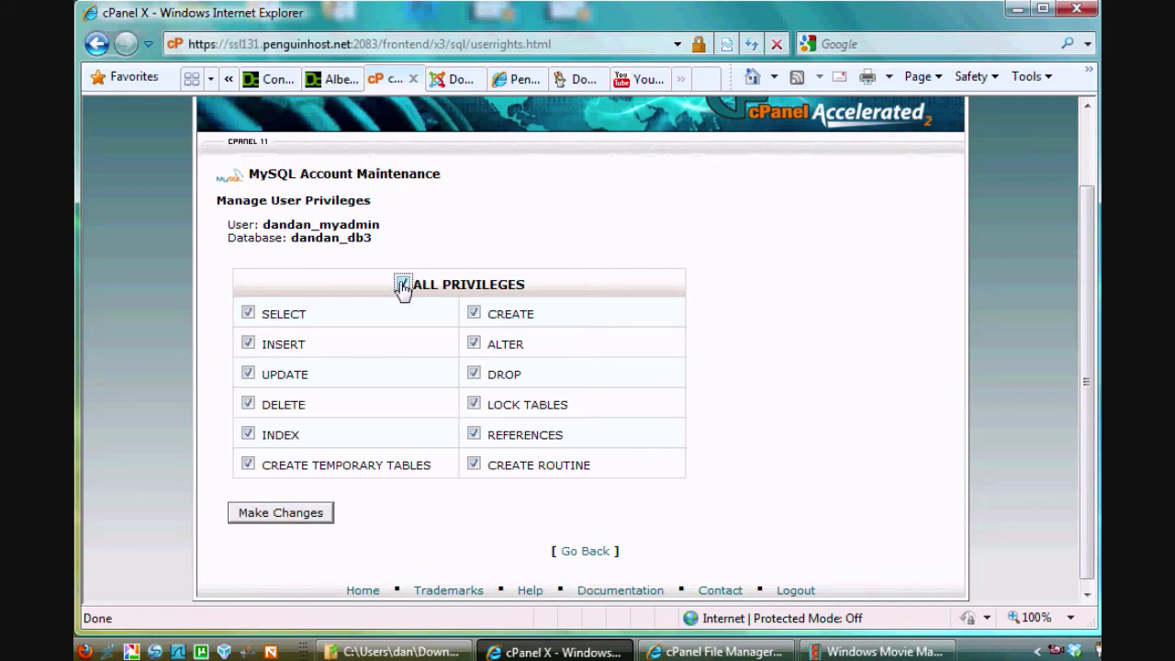
{"action": "left_click", "coordinate": [274, 517]}
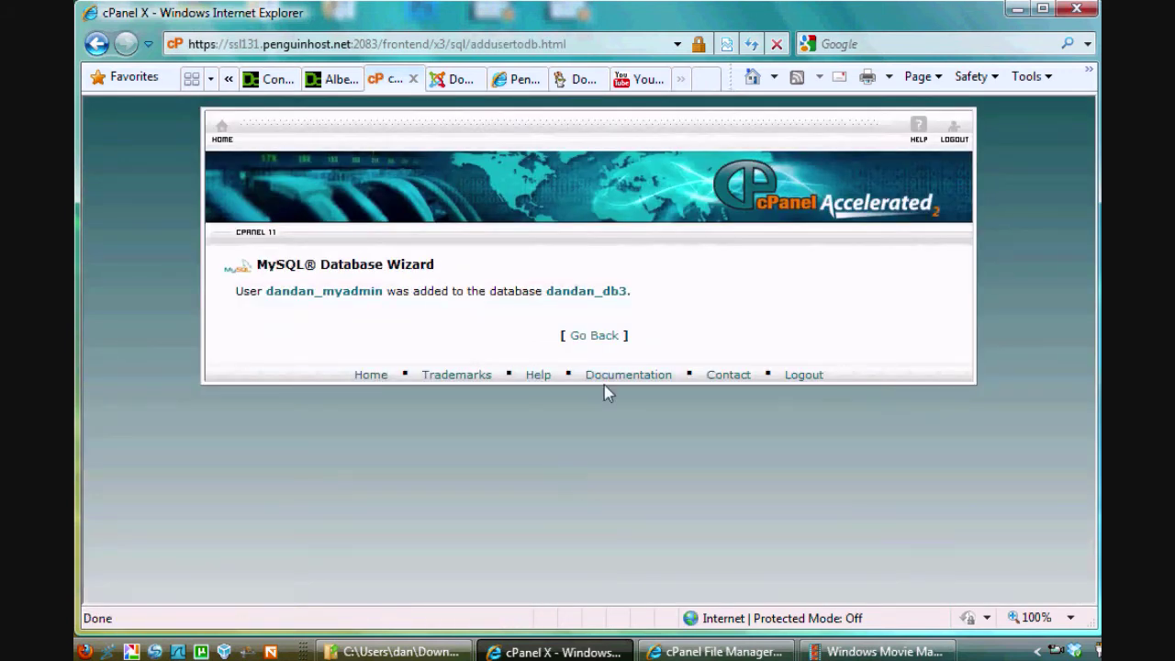
{"action": "left_click", "coordinate": [590, 337]}
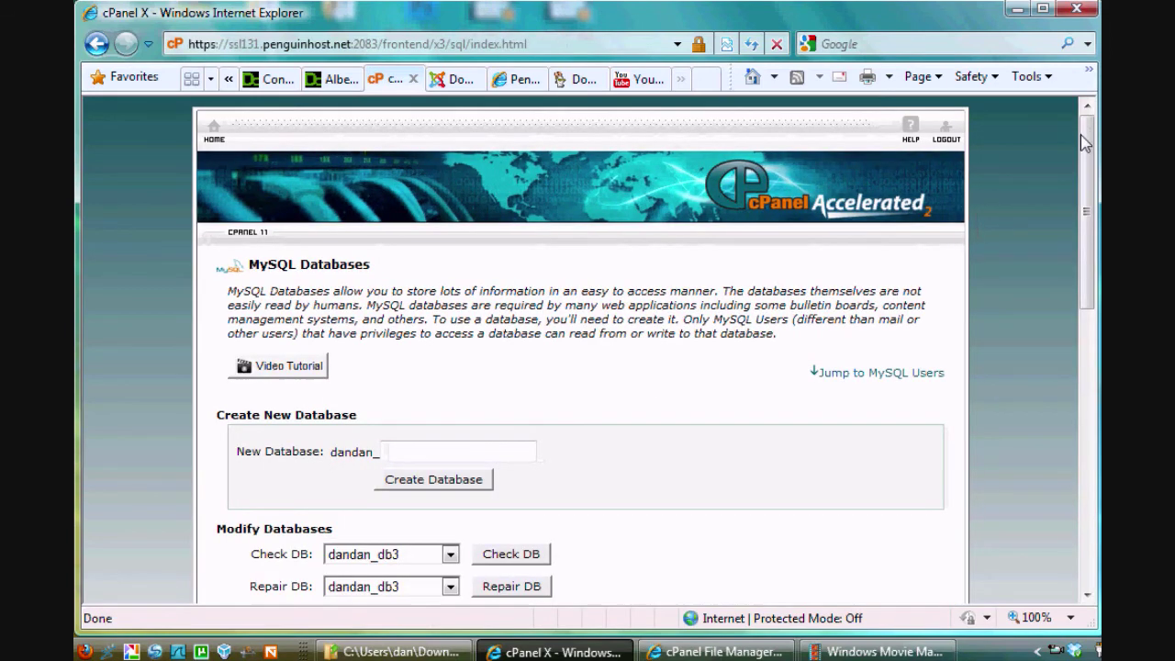
Step: Review the Current Databases and Current Users lists, then return to the cPanel home page
{"action": "left_click_drag", "start_coordinate": [1085, 144], "coordinate": [1088, 328]}
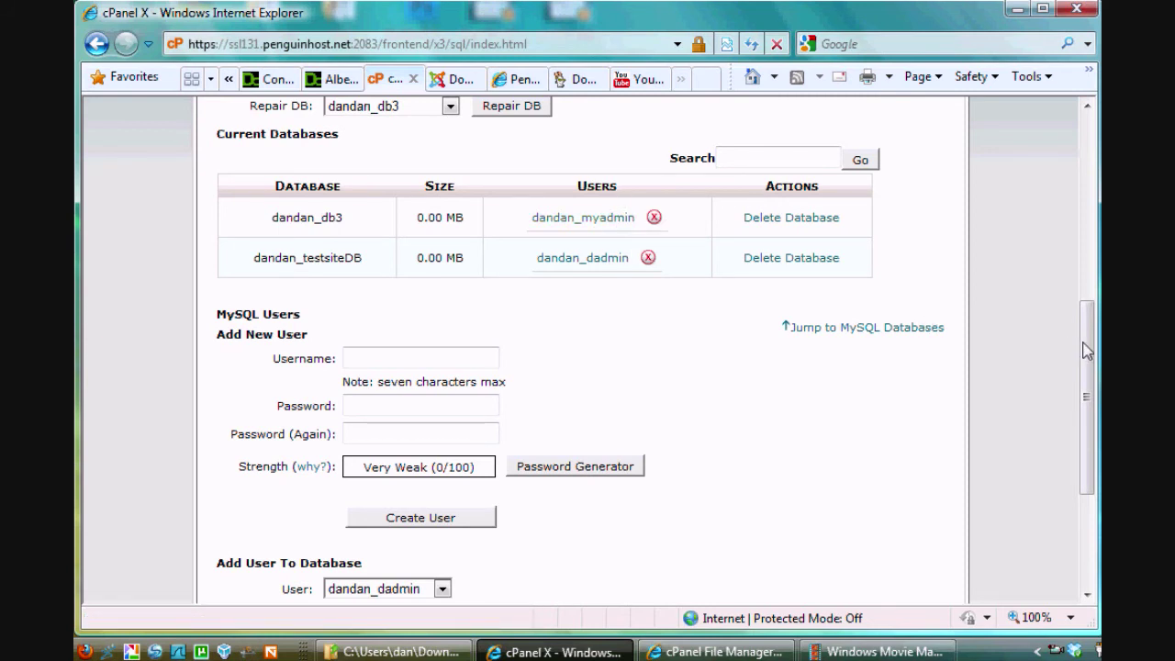
{"action": "left_click_drag", "start_coordinate": [1086, 349], "coordinate": [1088, 475]}
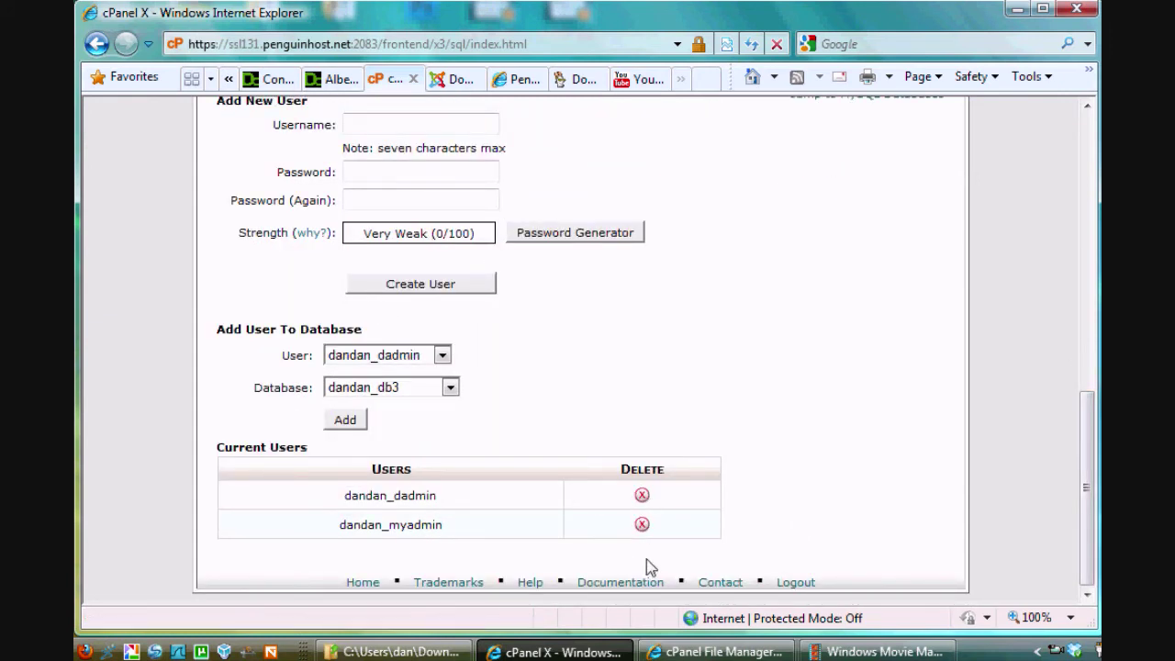
{"action": "left_click_drag", "start_coordinate": [1088, 524], "coordinate": [1057, 368]}
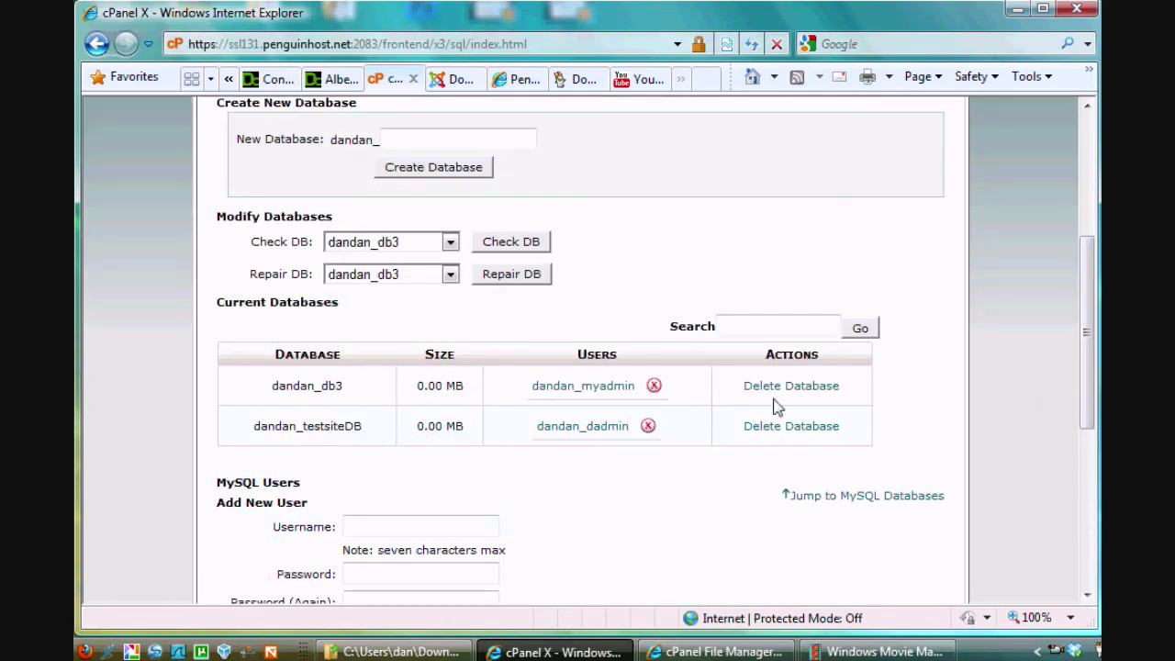
{"action": "left_click_drag", "start_coordinate": [1087, 366], "coordinate": [1087, 244]}
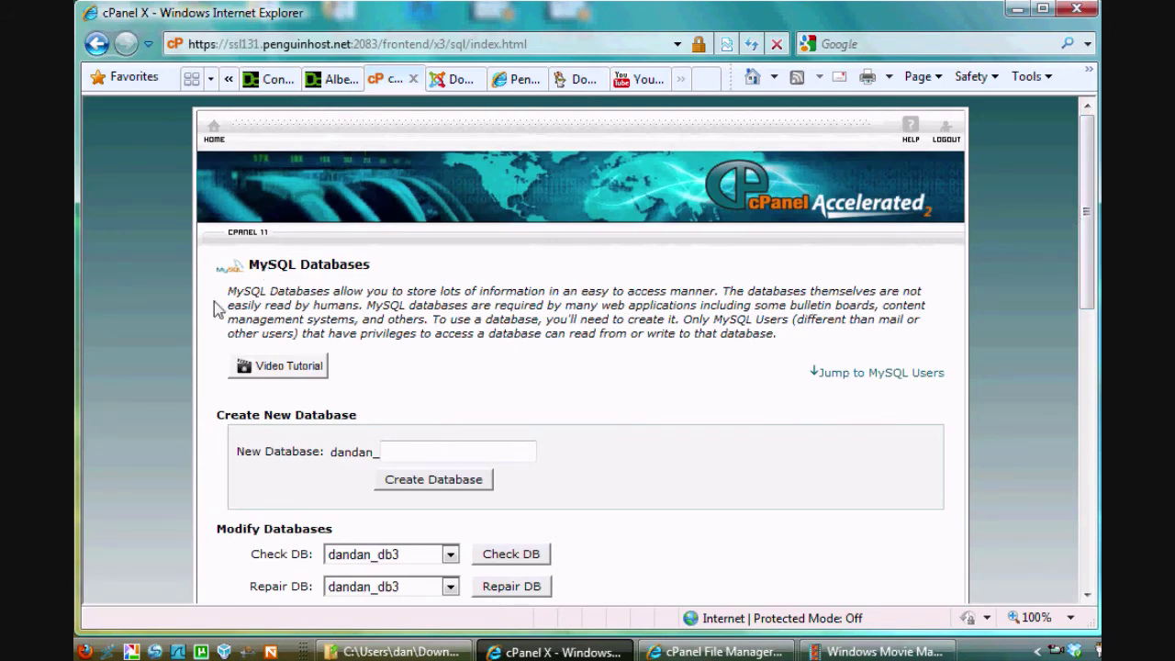
{"action": "left_click", "coordinate": [214, 136]}
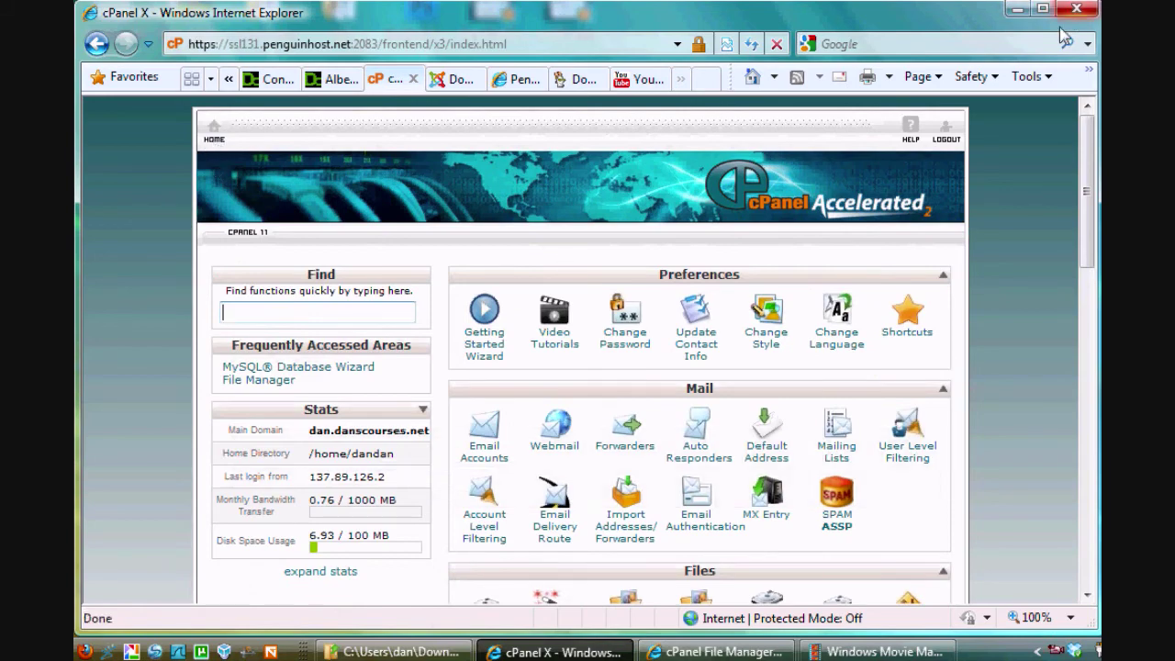
Step: Scroll to the Databases section and launch phpMyAdmin
{"action": "left_click_drag", "start_coordinate": [1087, 193], "coordinate": [1088, 520]}
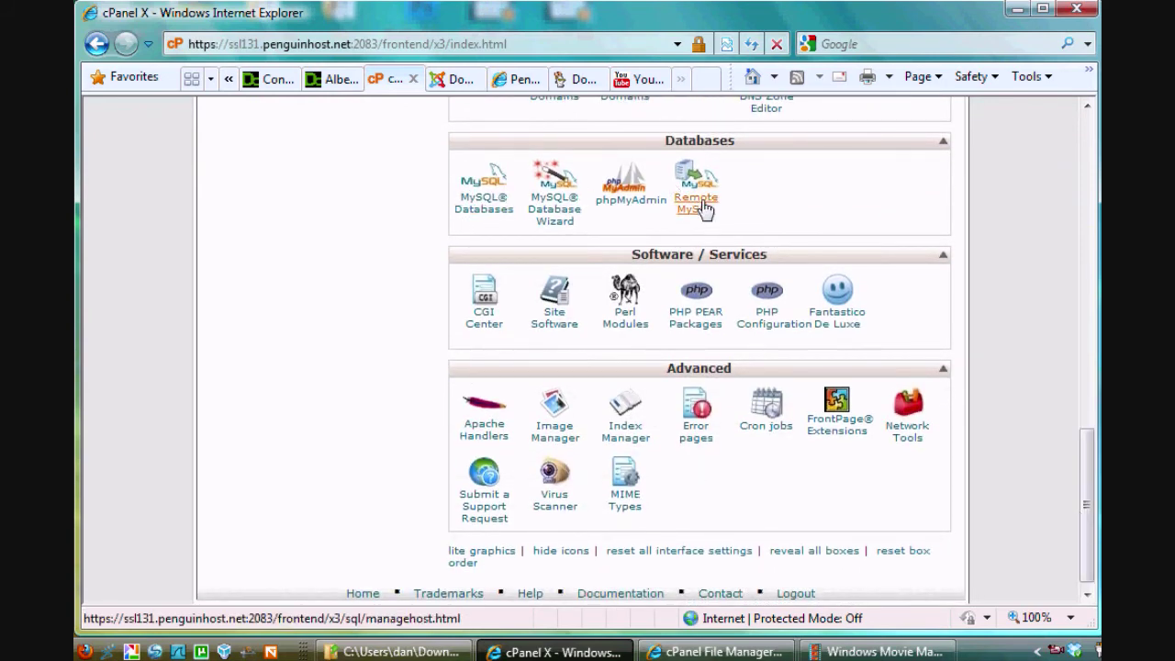
{"action": "left_click", "coordinate": [627, 210]}
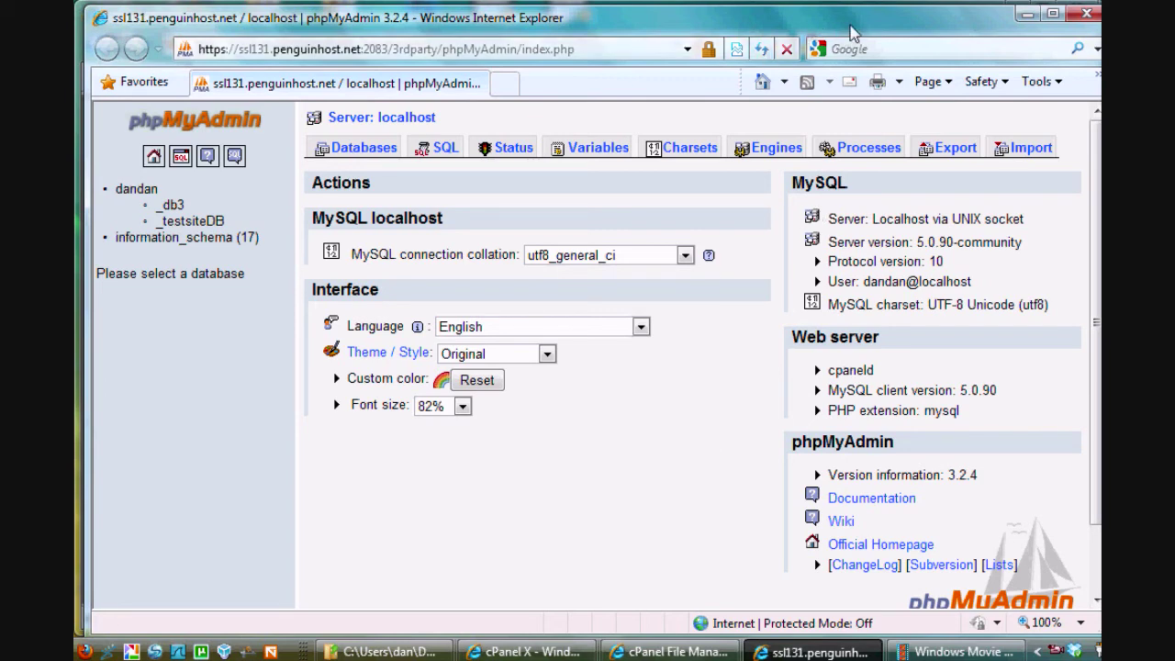
Step: Shift the phpMyAdmin window slightly up and left, then minimize it
{"action": "mouse_move", "coordinate": [861, 30]}
{"action": "left_mouse_down"}
{"action": "mouse_move", "coordinate": [822, 27]}
{"action": "mouse_move", "coordinate": [840, 27]}
{"action": "left_mouse_up"}
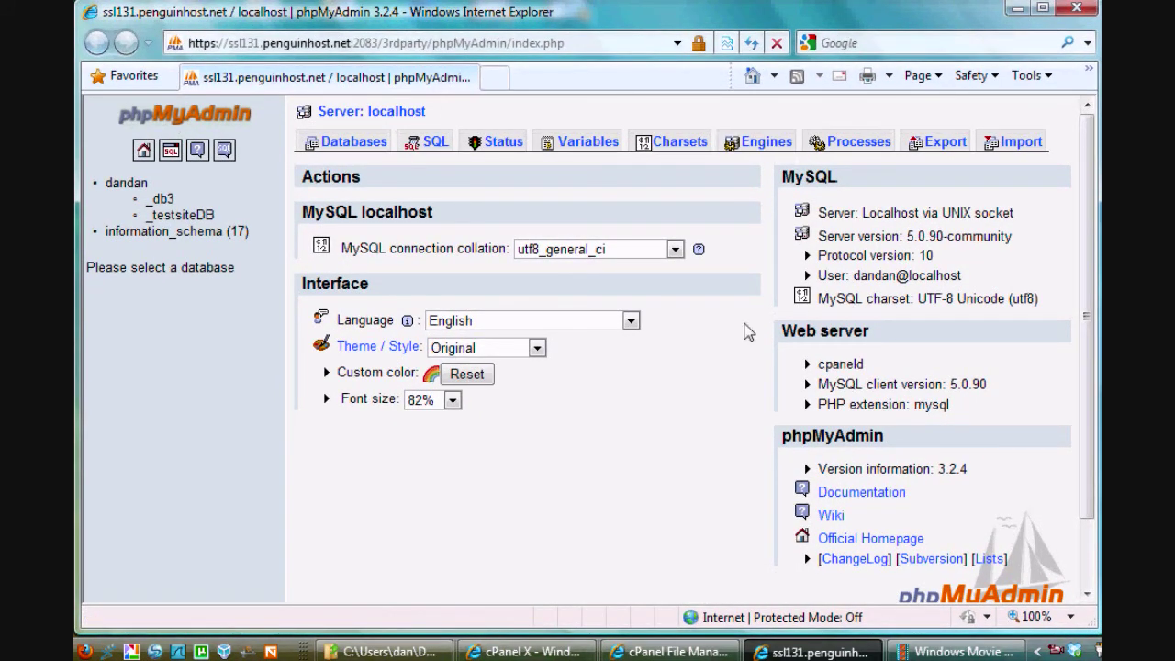
{"action": "mouse_move", "coordinate": [744, 27]}
{"action": "left_mouse_down"}
{"action": "mouse_move", "coordinate": [745, 16]}
{"action": "mouse_move", "coordinate": [748, 28]}
{"action": "left_mouse_up"}
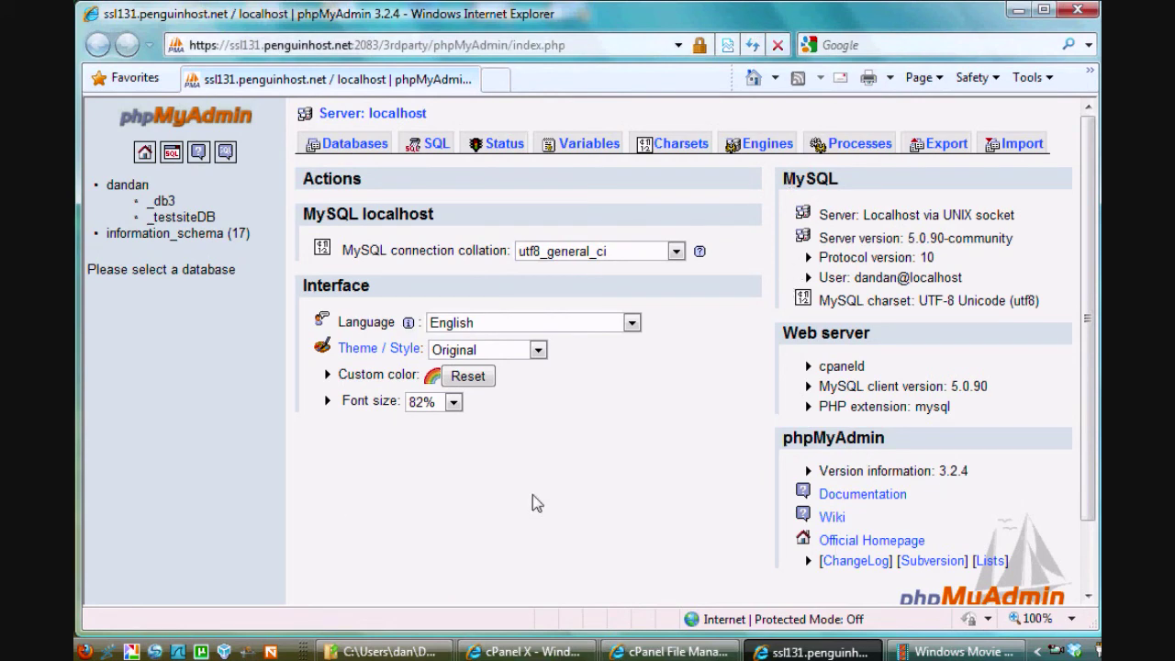
{"action": "left_click", "coordinate": [1019, 11]}
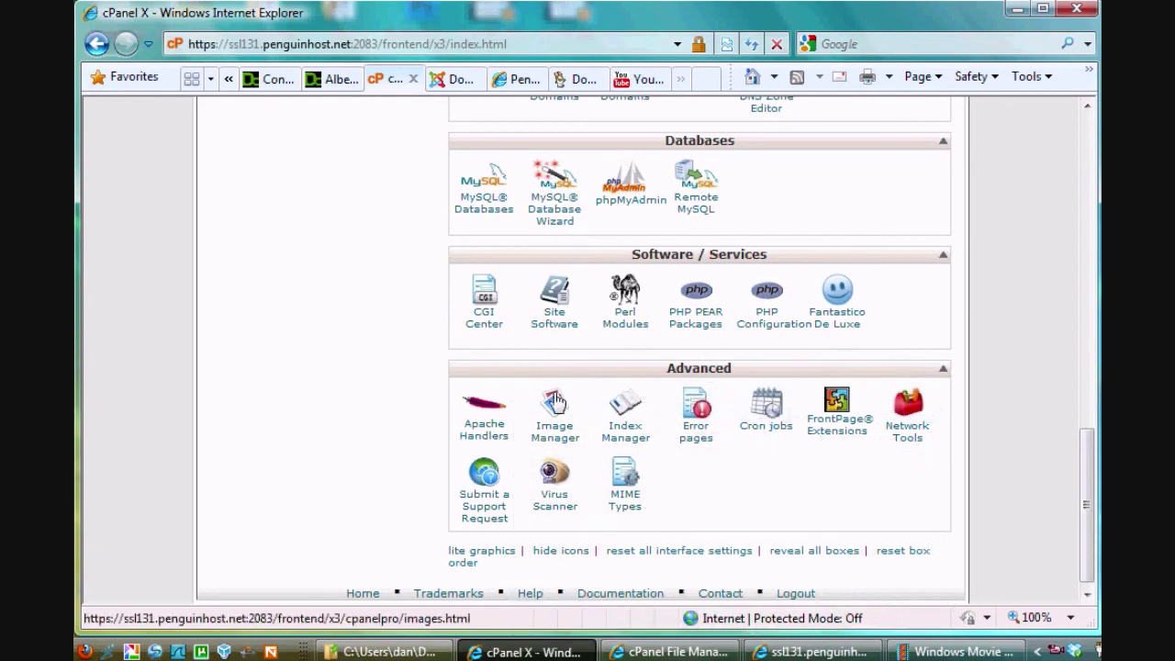
Step: Scroll the cPanel home page back up to the top
{"action": "left_click_drag", "start_coordinate": [1078, 511], "coordinate": [1086, 171]}
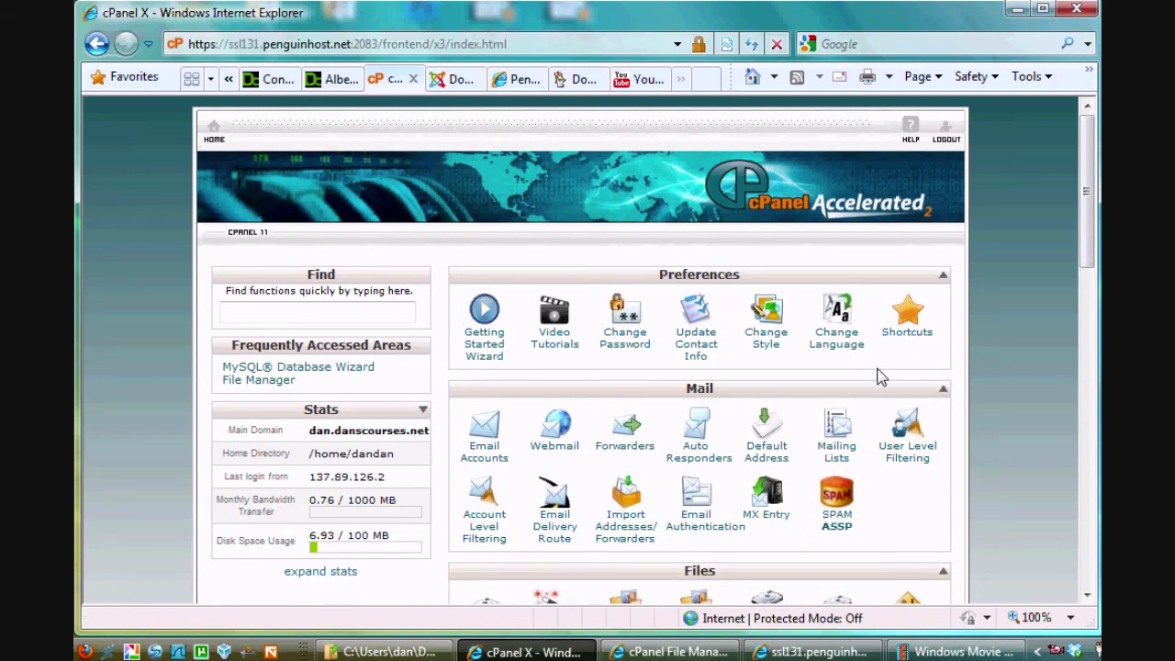
{"action": "left_click_drag", "start_coordinate": [1087, 224], "coordinate": [1086, 262]}
{"action": "scroll", "coordinate": [1087, 241], "scroll_direction": "down", "scroll_amount": 2}
{"action": "scroll", "coordinate": [1086, 248], "scroll_direction": "up", "scroll_amount": 2}
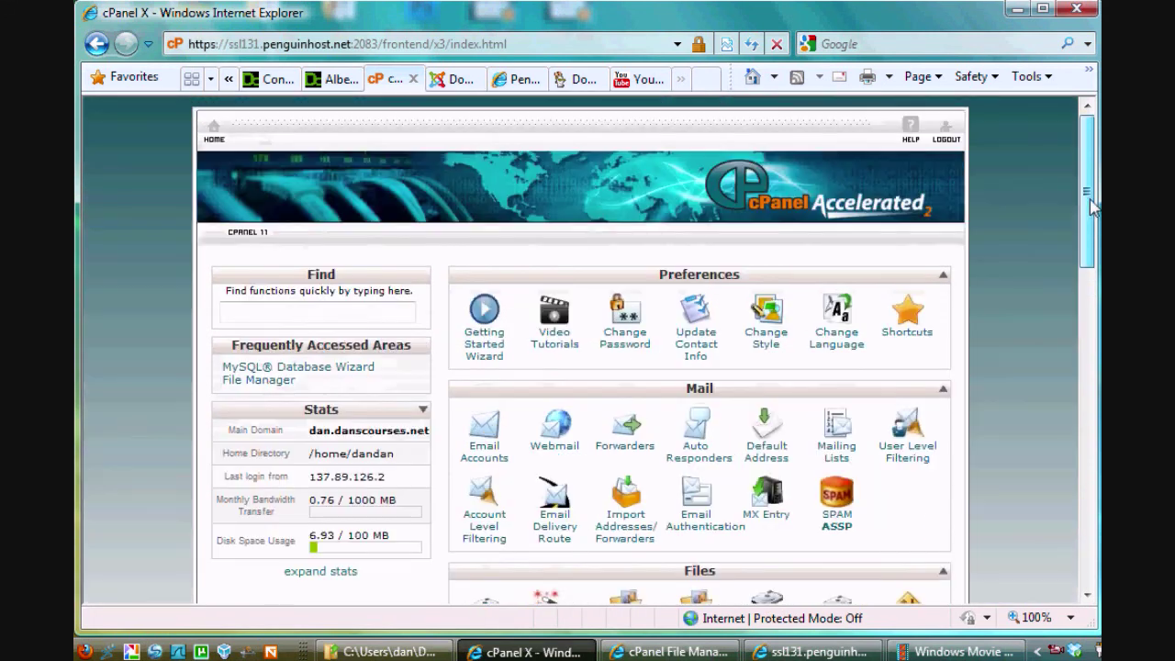